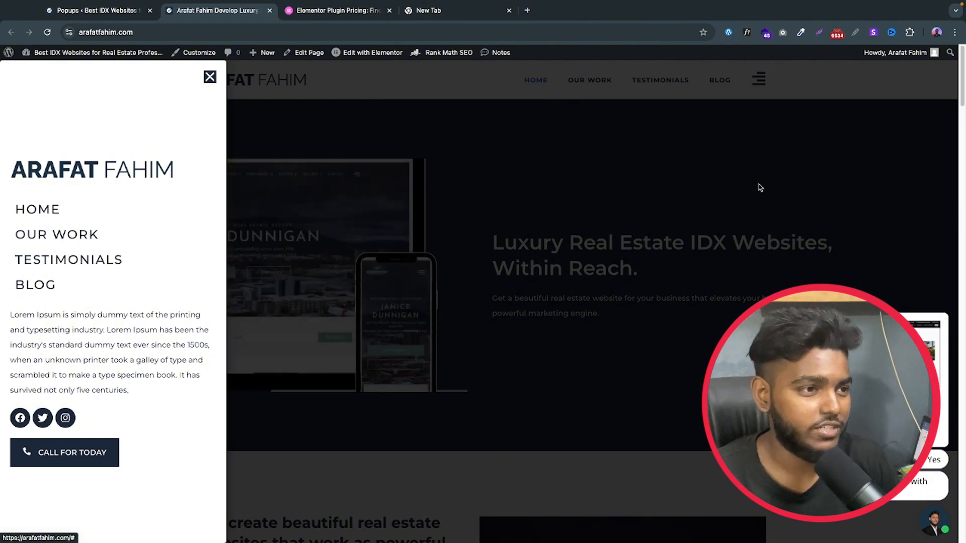
Step: View the Elementor plugin pricing plans, and move the existing pop-up menu template in the Popups list to the Trash
{"action": "left_click", "coordinate": [336, 25]}
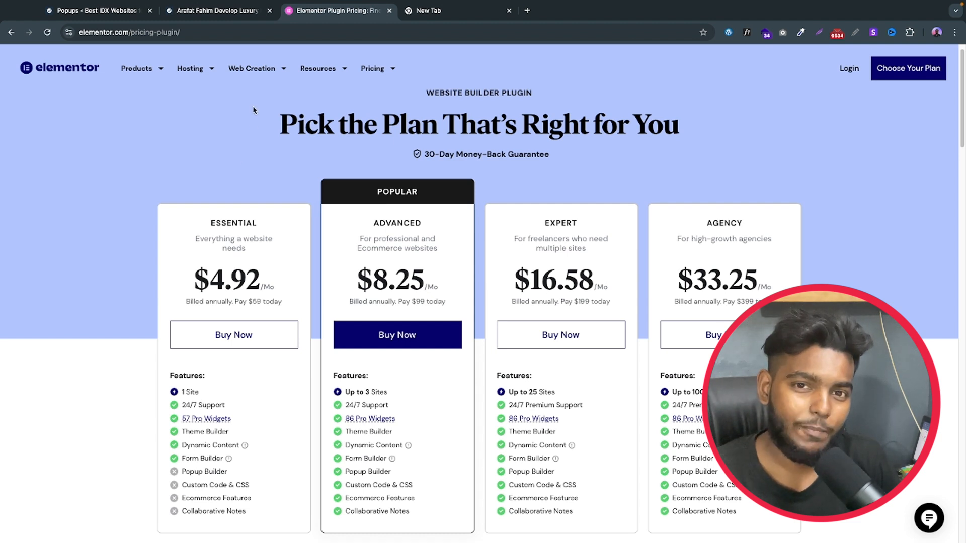
{"action": "left_click", "coordinate": [90, 10]}
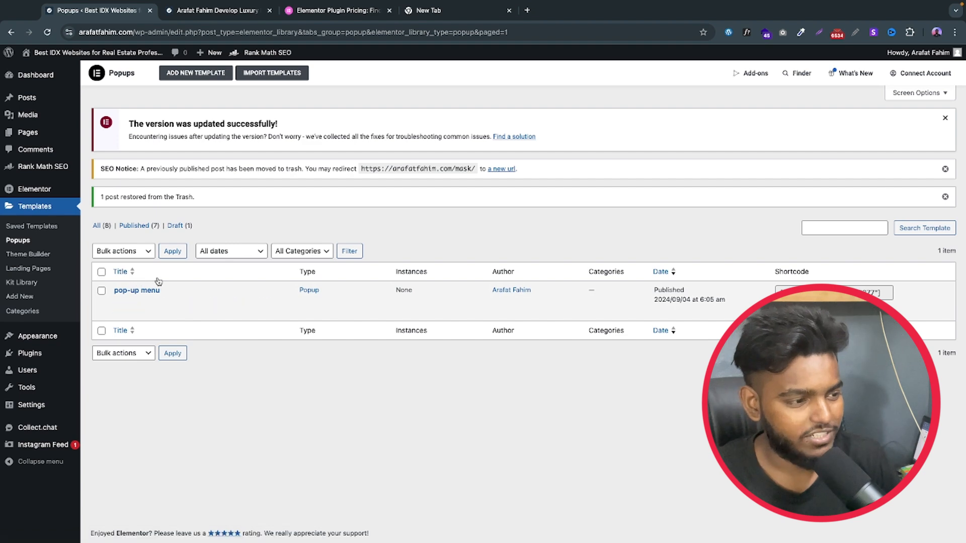
{"action": "left_click", "coordinate": [176, 302]}
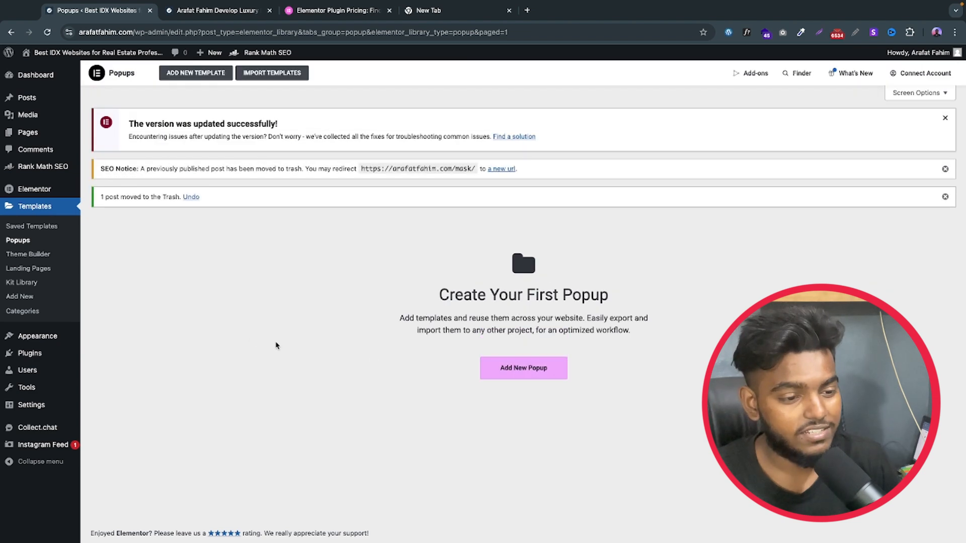
Step: Create a new template of type Popup named "pop-up menu"
{"action": "left_click", "coordinate": [529, 371]}
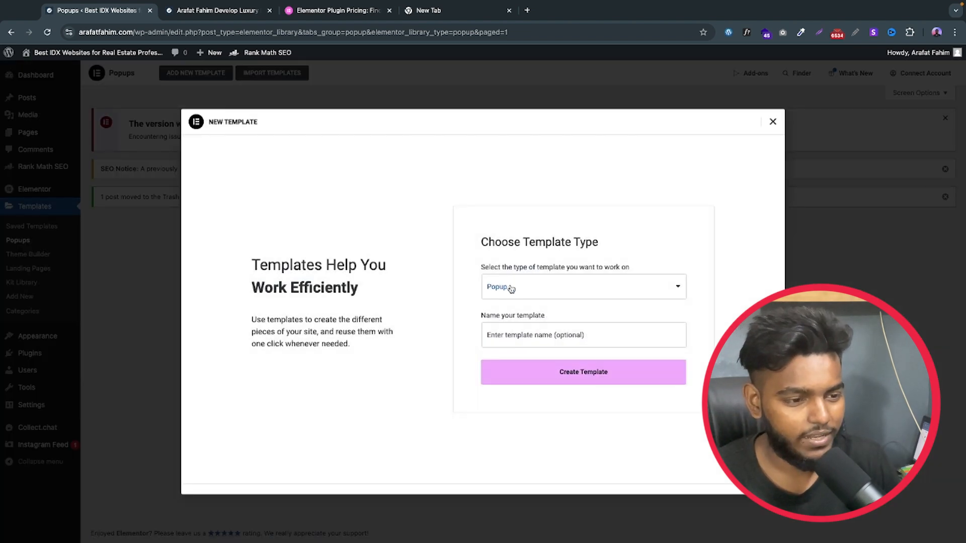
{"action": "left_click", "coordinate": [536, 345]}
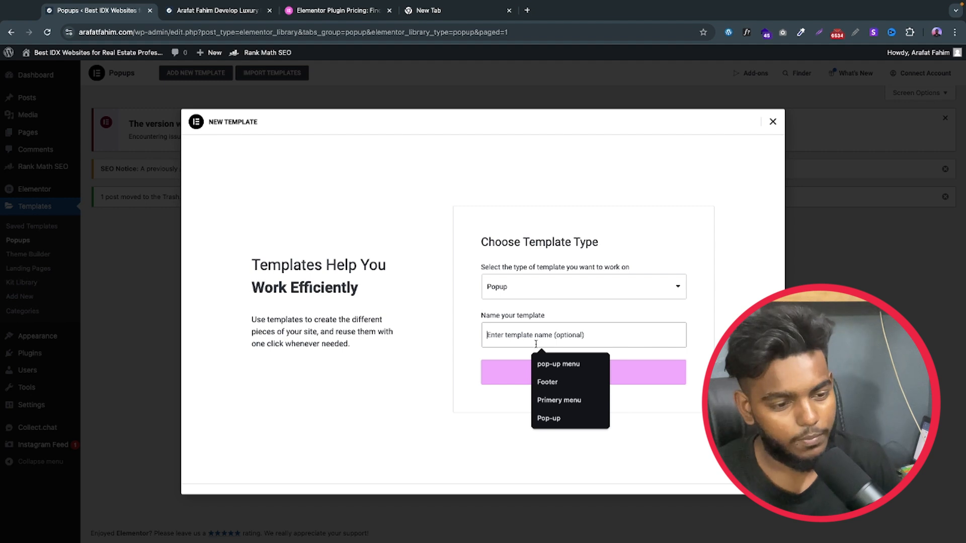
{"action": "left_click", "coordinate": [559, 364]}
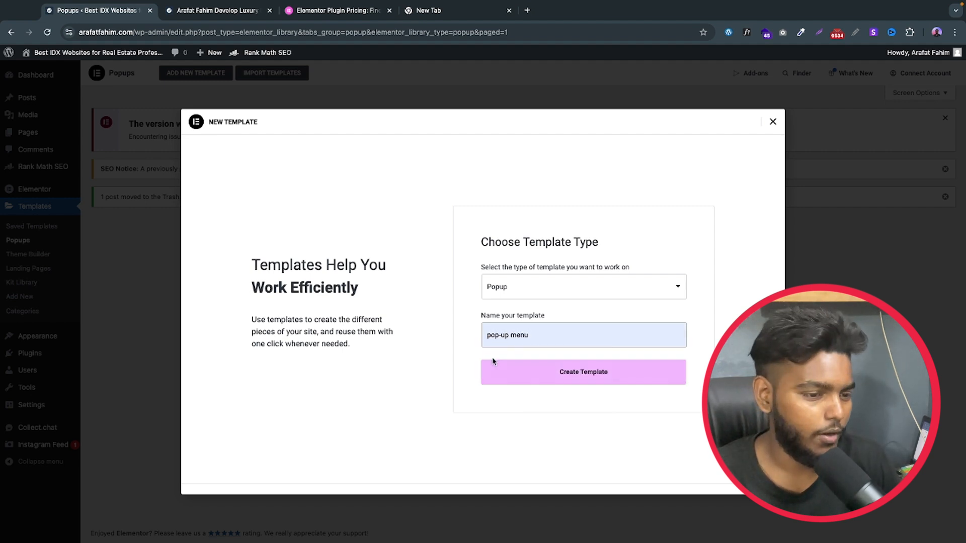
{"action": "left_click", "coordinate": [581, 373]}
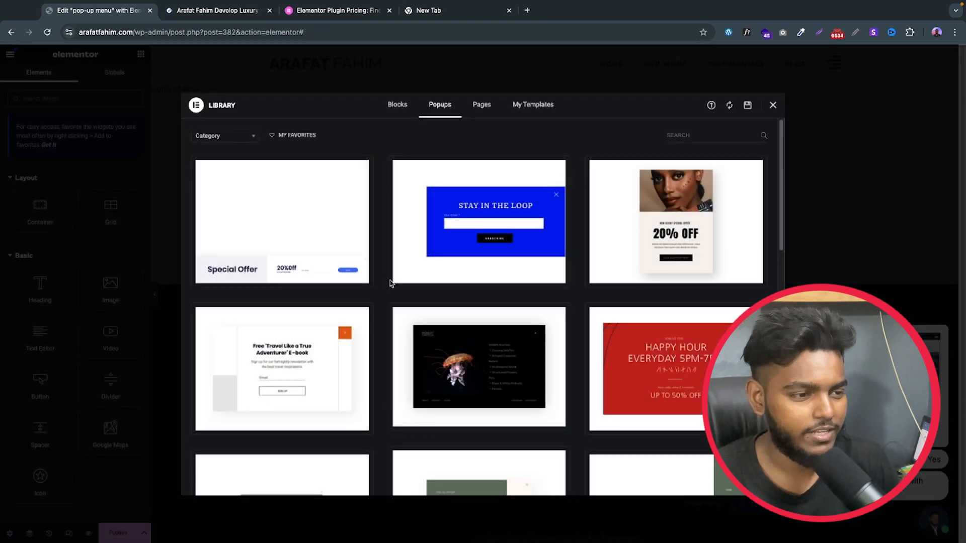
Step: Browse the ready-made popup designs and close the library without inserting one, keeping the blank popup
{"action": "scroll", "coordinate": [459, 280], "scroll_direction": "down", "scroll_amount": 2}
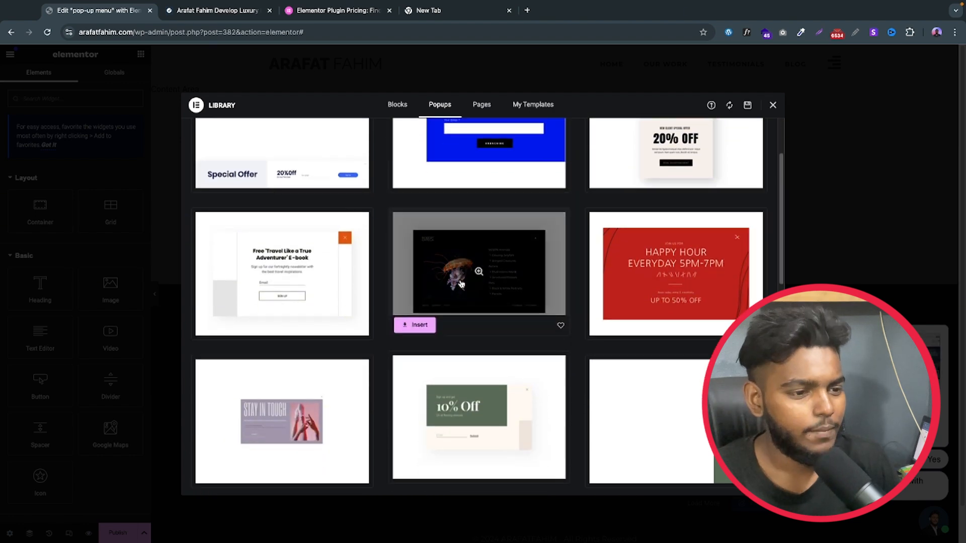
{"action": "scroll", "coordinate": [375, 291], "scroll_direction": "down", "scroll_amount": 2}
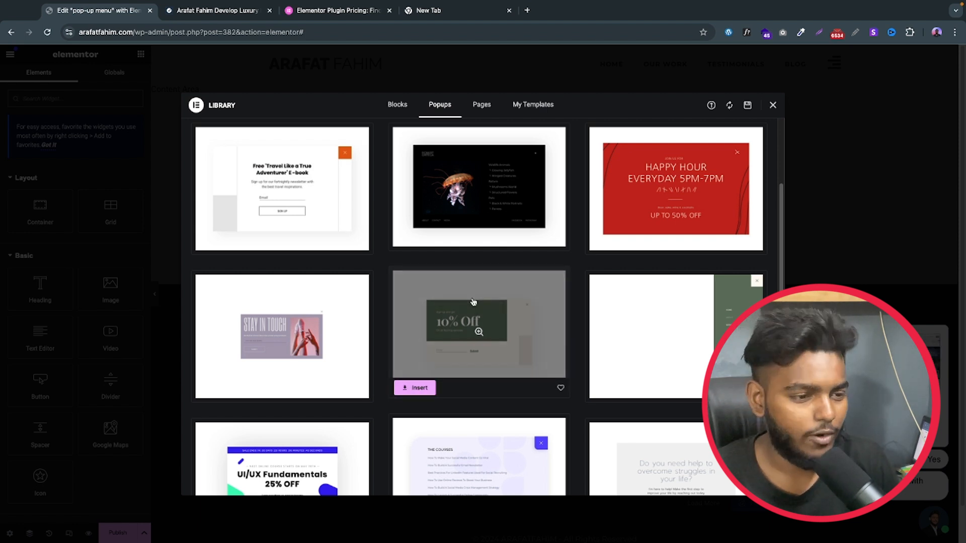
{"action": "left_click", "coordinate": [773, 107]}
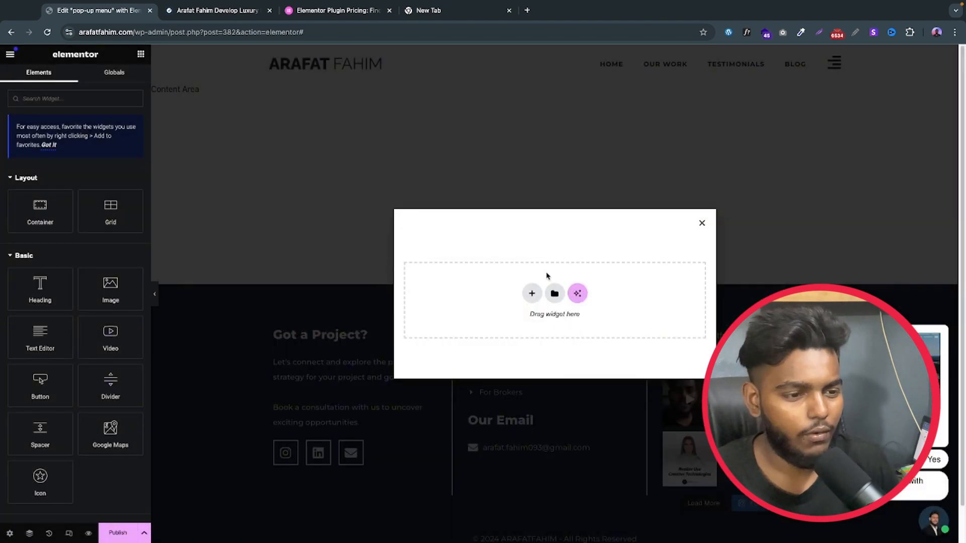
Step: Position the popup at the left horizontally and the top vertically, and make its height fit the screen
{"action": "left_click", "coordinate": [10, 535]}
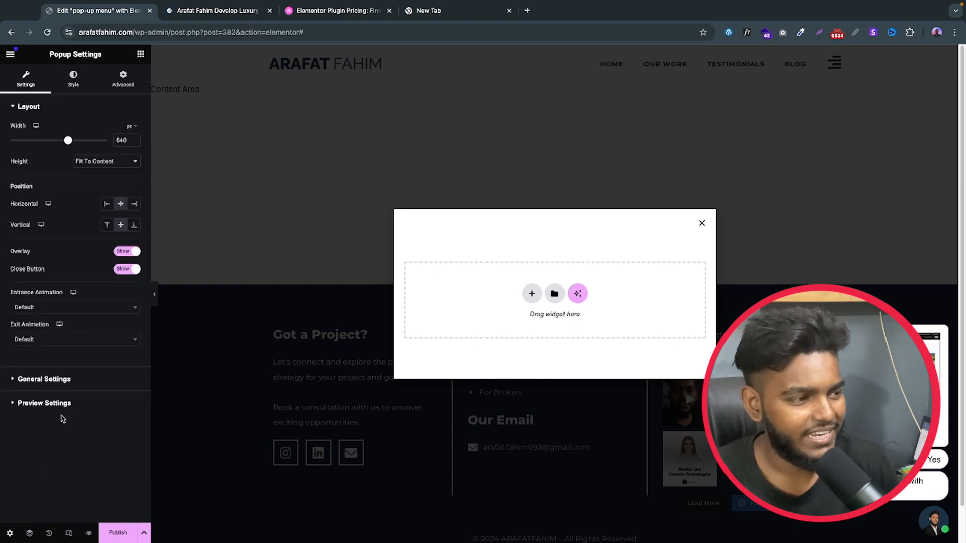
{"action": "left_click", "coordinate": [106, 207]}
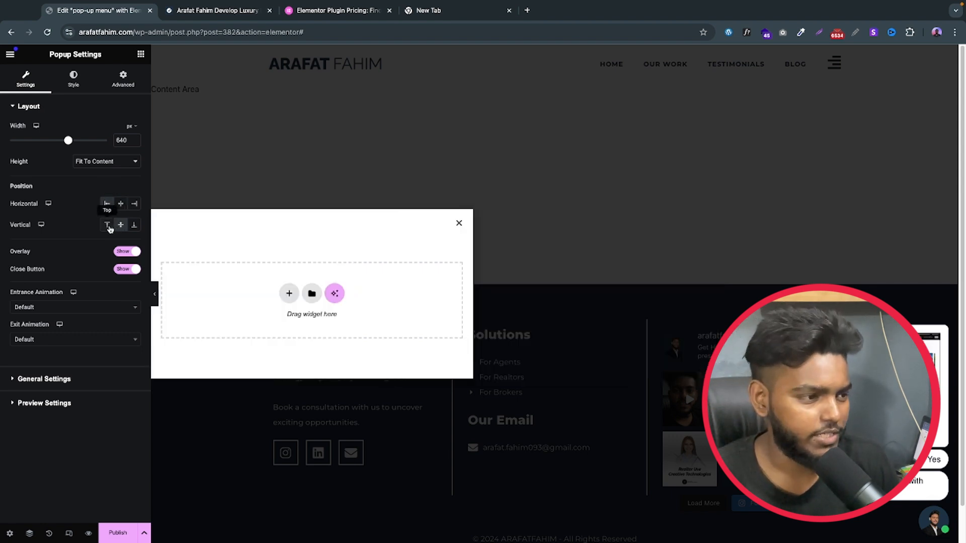
{"action": "left_click", "coordinate": [107, 226]}
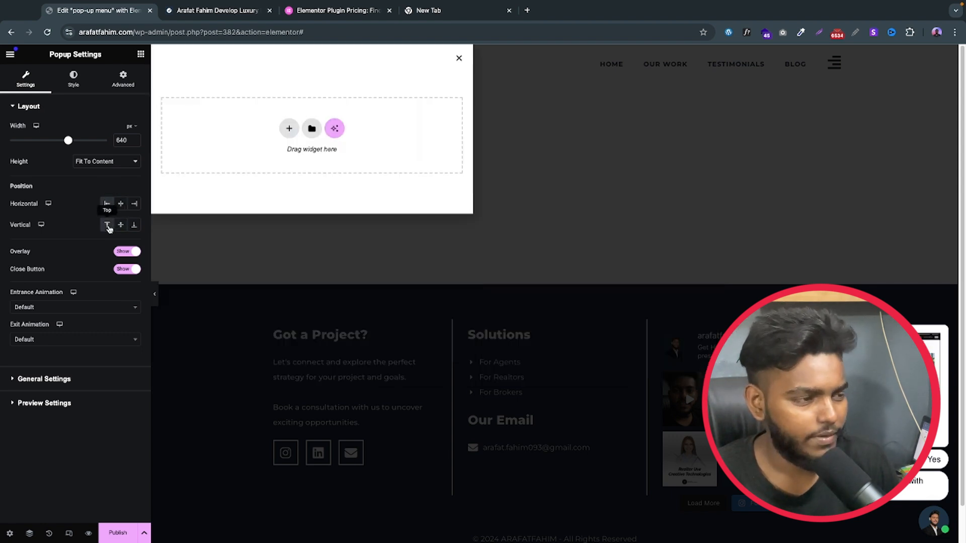
{"action": "left_click", "coordinate": [86, 162]}
{"action": "left_click", "coordinate": [108, 173]}
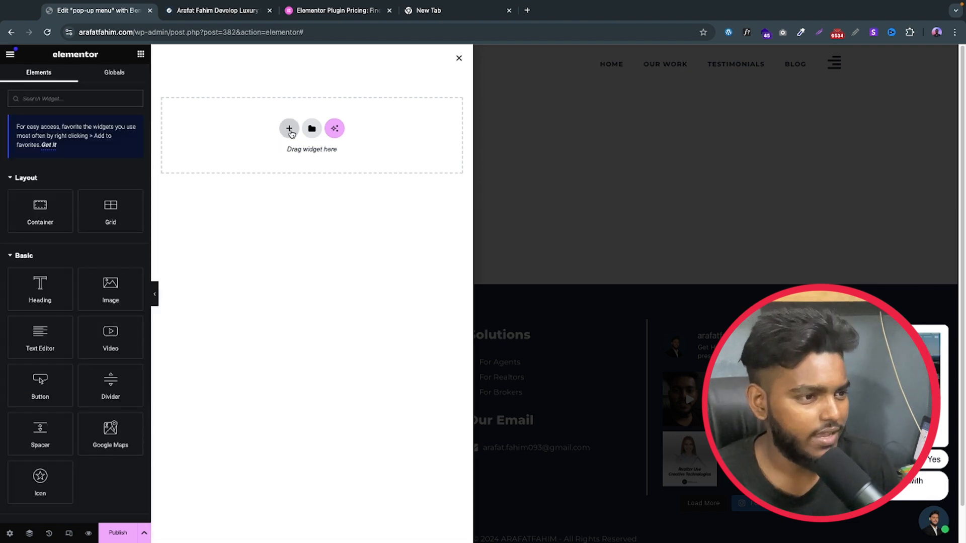
Step: Add a single-column Flexbox container with downward direction to the empty popup
{"action": "left_click", "coordinate": [289, 128]}
{"action": "left_click", "coordinate": [269, 172]}
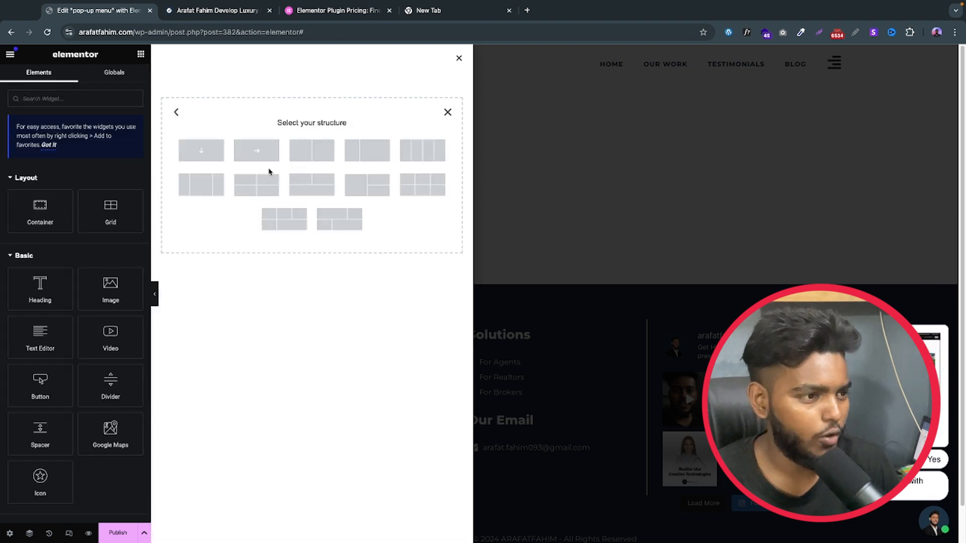
{"action": "left_click", "coordinate": [209, 160]}
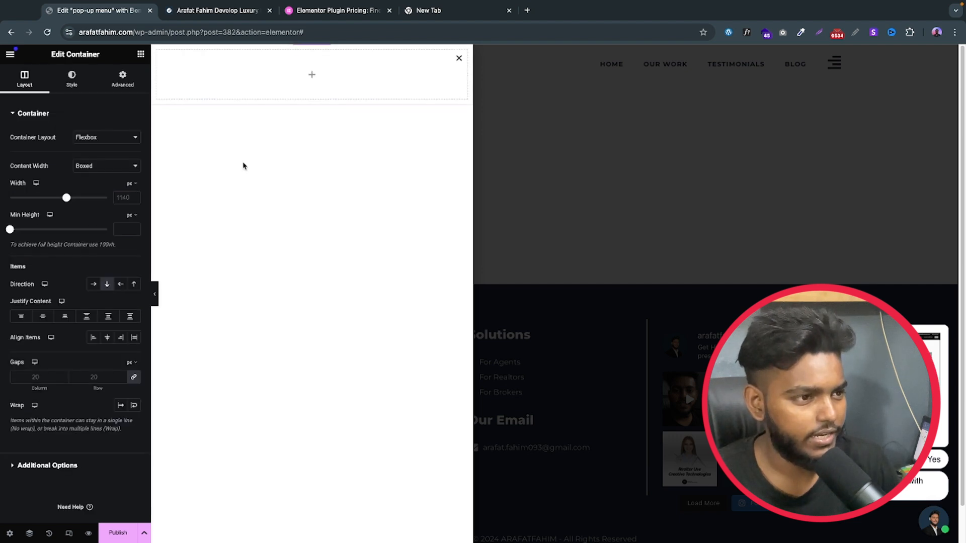
Step: Set the container's padding to 20 px top and bottom and 10 px right and left, with unlinked values
{"action": "left_click", "coordinate": [131, 86]}
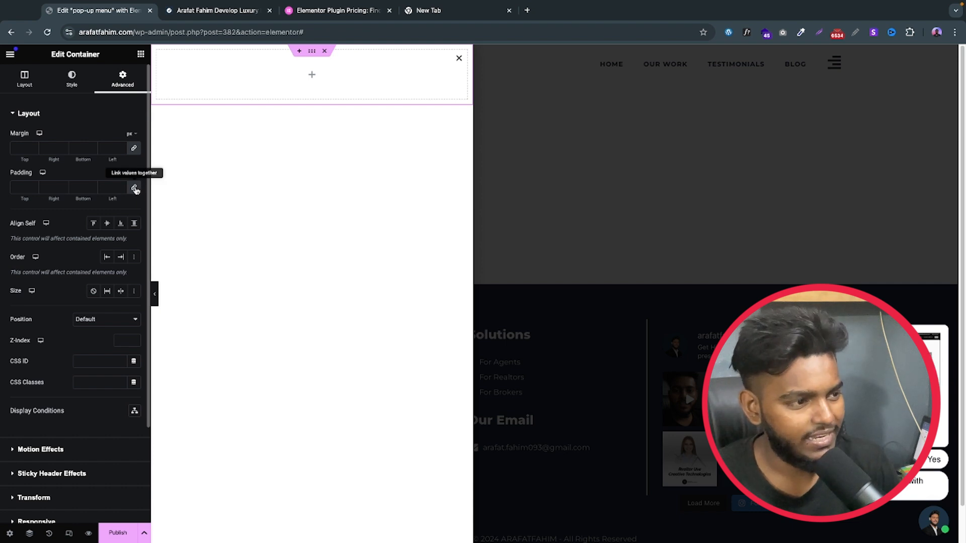
{"action": "left_click", "coordinate": [33, 189]}
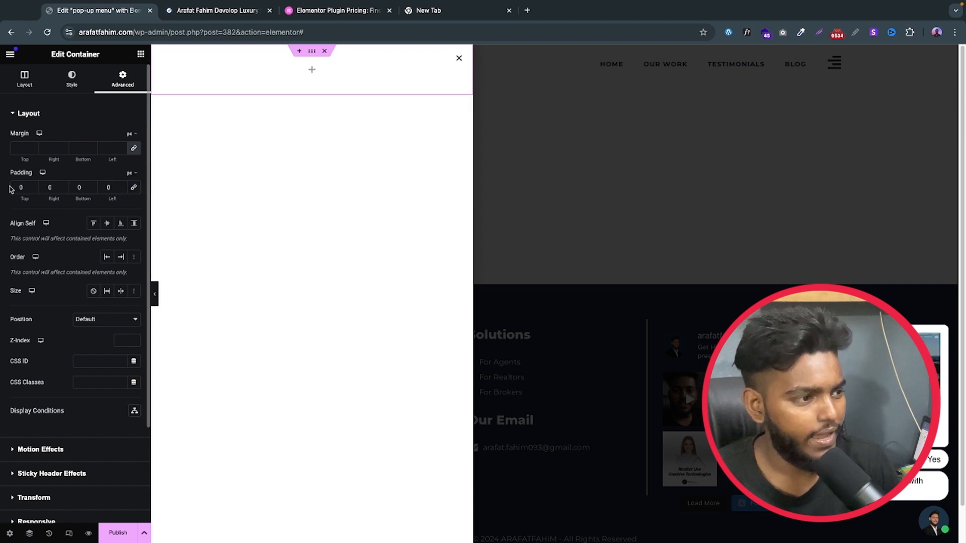
{"action": "type", "text": "2"}
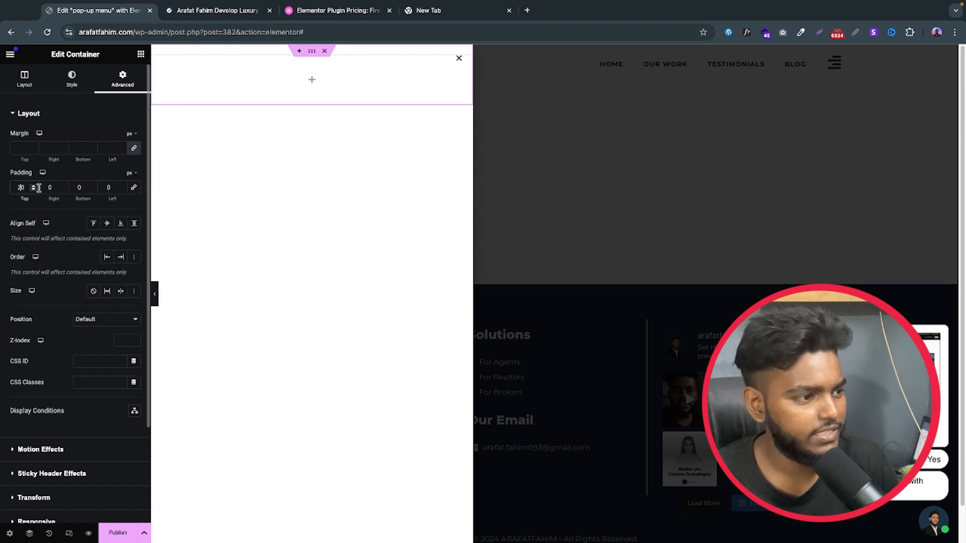
{"action": "left_click", "coordinate": [72, 187]}
{"action": "type", "text": "2"}
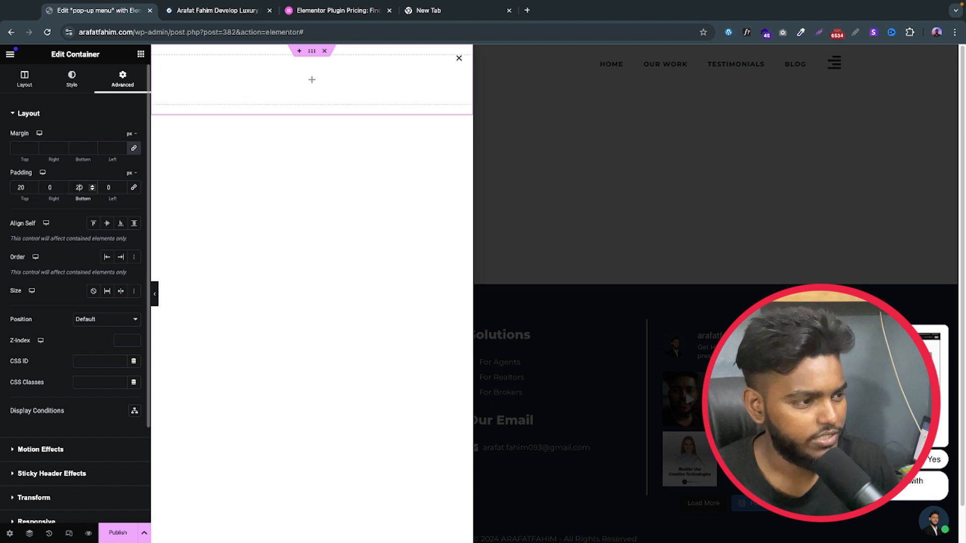
{"action": "left_click", "coordinate": [50, 187]}
{"action": "type", "text": "1"}
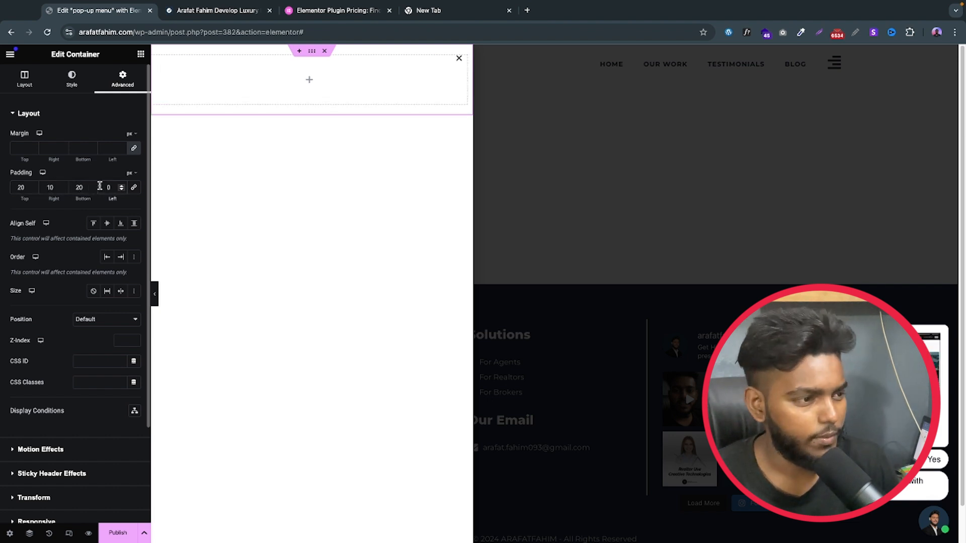
{"action": "type", "text": "1"}
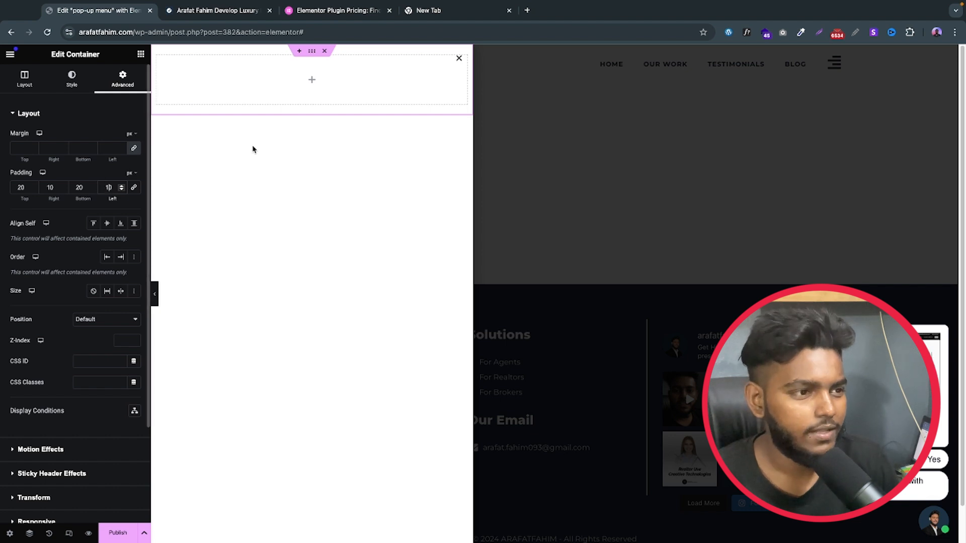
Step: Add an Image widget to the container and fill it with the site's text logo from the Media Library
{"action": "left_click", "coordinate": [24, 79]}
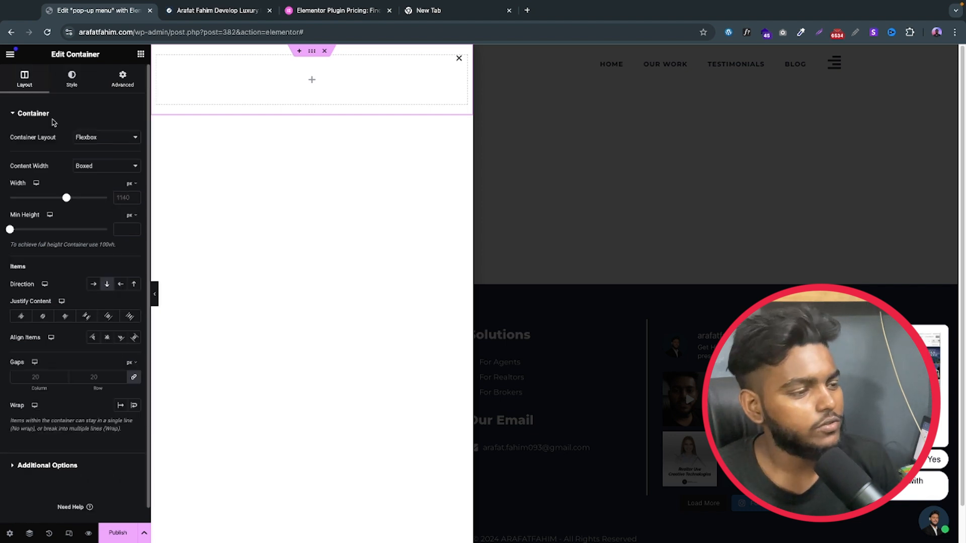
{"action": "left_click", "coordinate": [140, 54]}
{"action": "scroll", "coordinate": [121, 143], "scroll_direction": "down", "scroll_amount": 2}
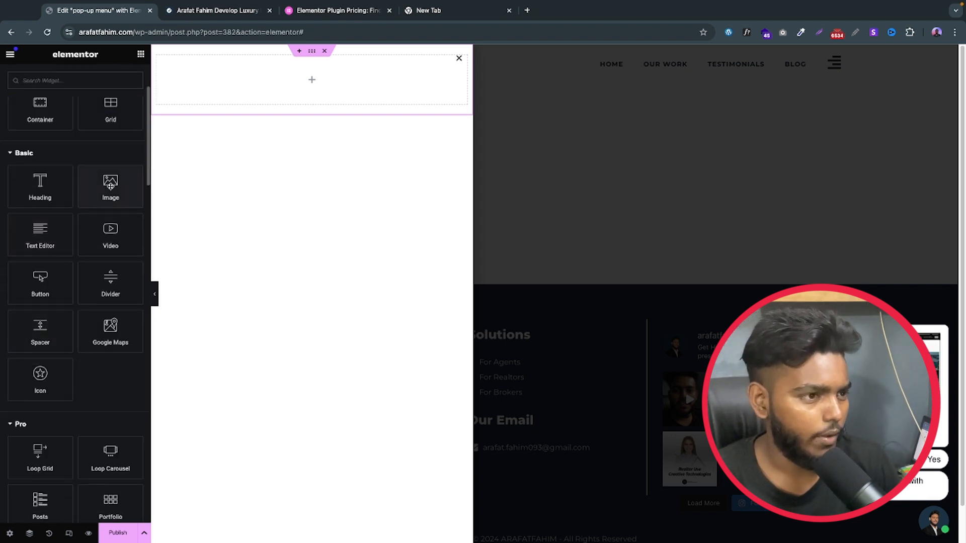
{"action": "left_click_drag", "start_coordinate": [108, 187], "coordinate": [298, 91]}
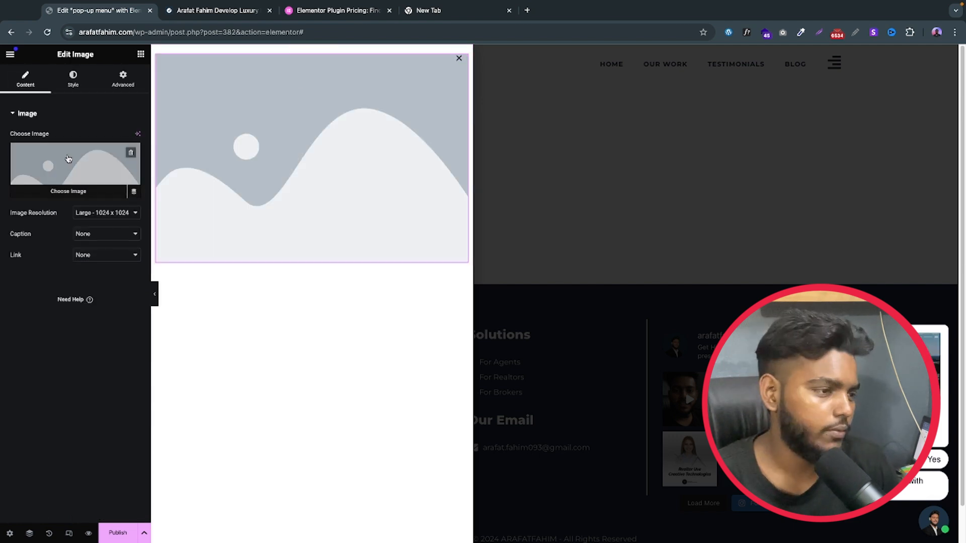
{"action": "mouse_move", "coordinate": [76, 172]}
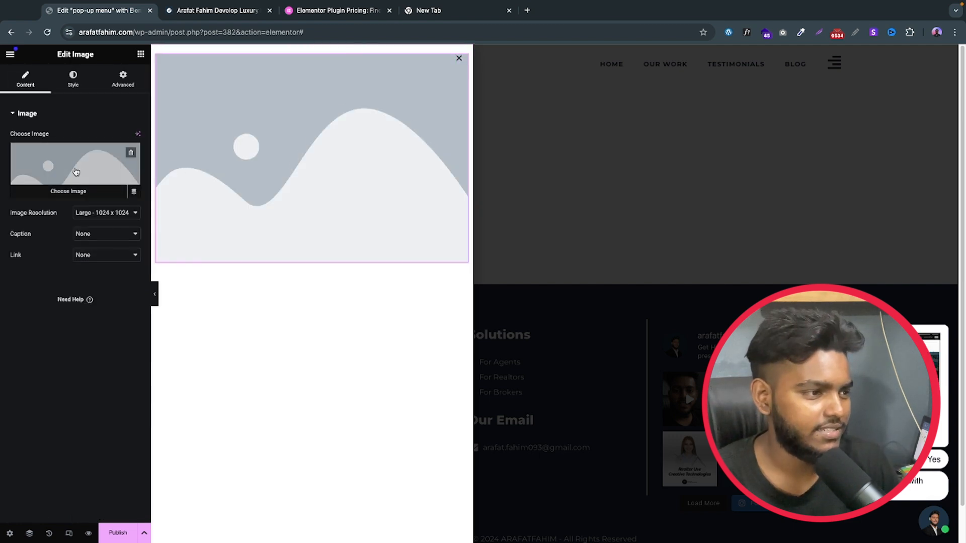
{"action": "left_click", "coordinate": [76, 172]}
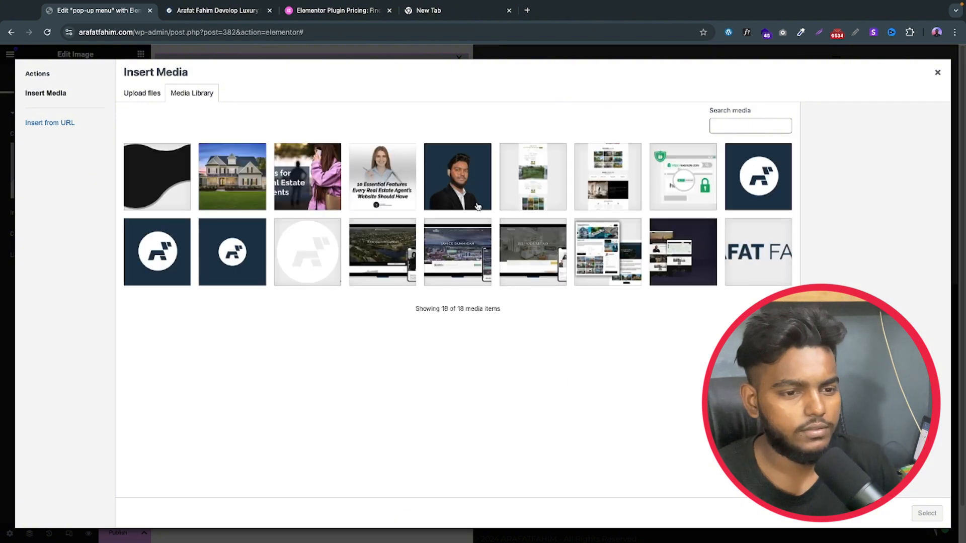
{"action": "left_click", "coordinate": [764, 273]}
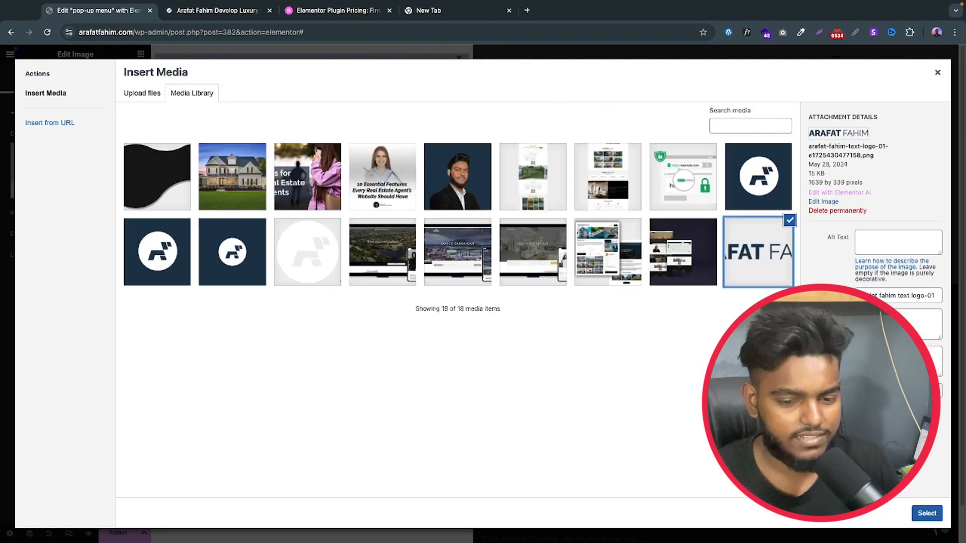
{"action": "left_click", "coordinate": [924, 513]}
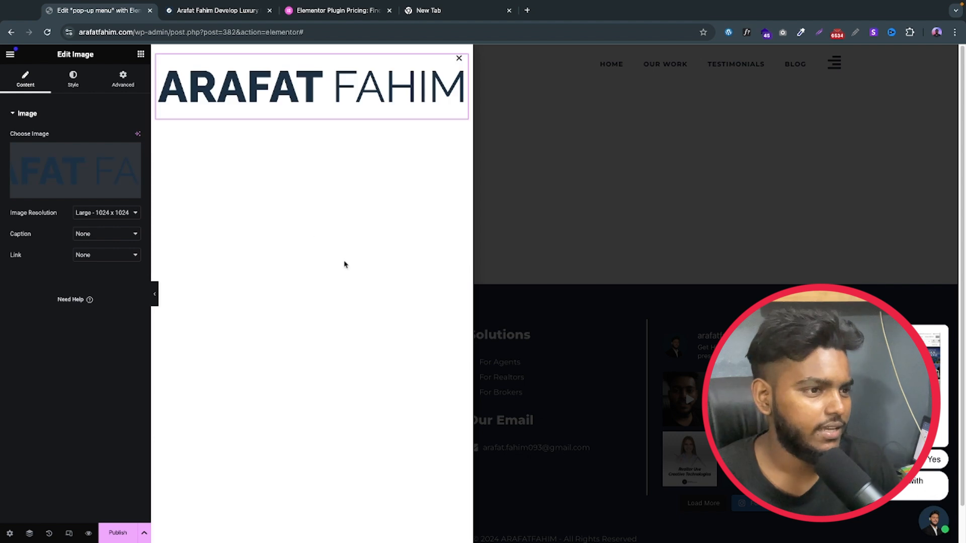
Step: Set the logo image's width to 60% and align it left
{"action": "left_click", "coordinate": [70, 79]}
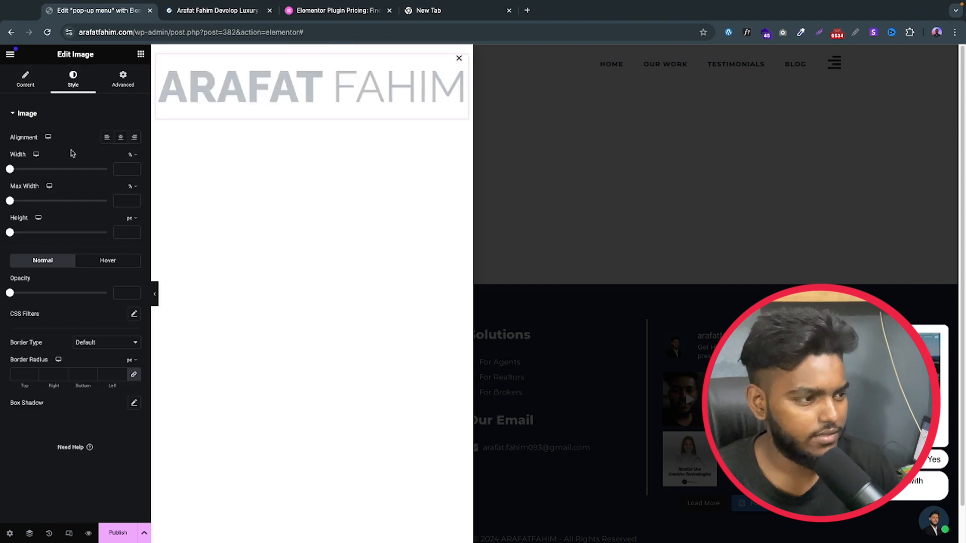
{"action": "left_click_drag", "start_coordinate": [11, 170], "coordinate": [67, 169]}
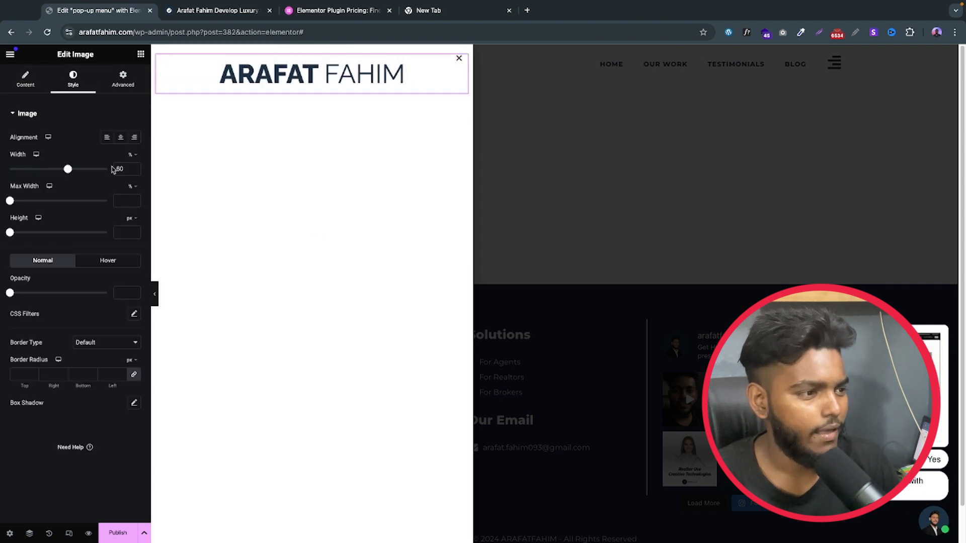
{"action": "left_click", "coordinate": [107, 137]}
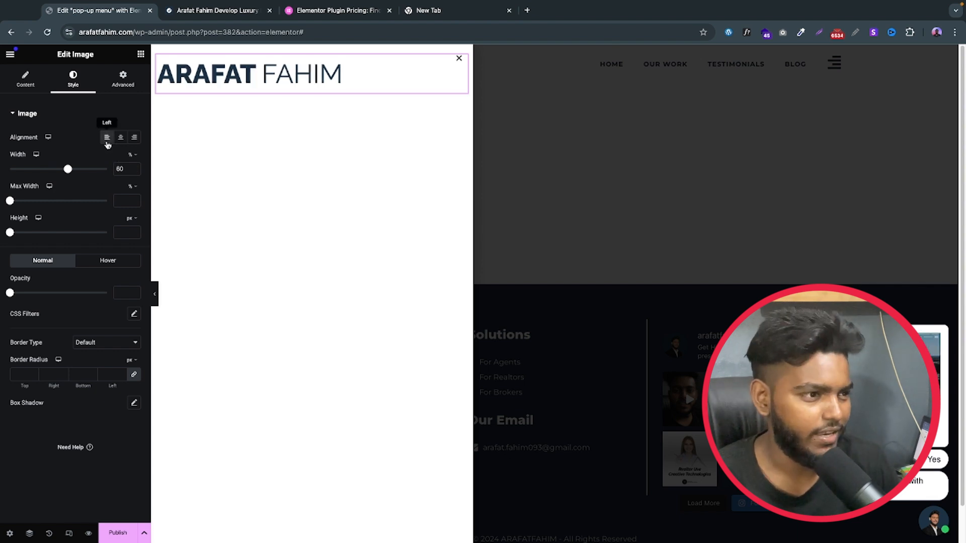
Step: Find the WordPress Menu widget by searching for "men" and place it below the logo in the container
{"action": "left_click", "coordinate": [142, 59]}
{"action": "scroll", "coordinate": [17, 263], "scroll_direction": "down", "scroll_amount": 3}
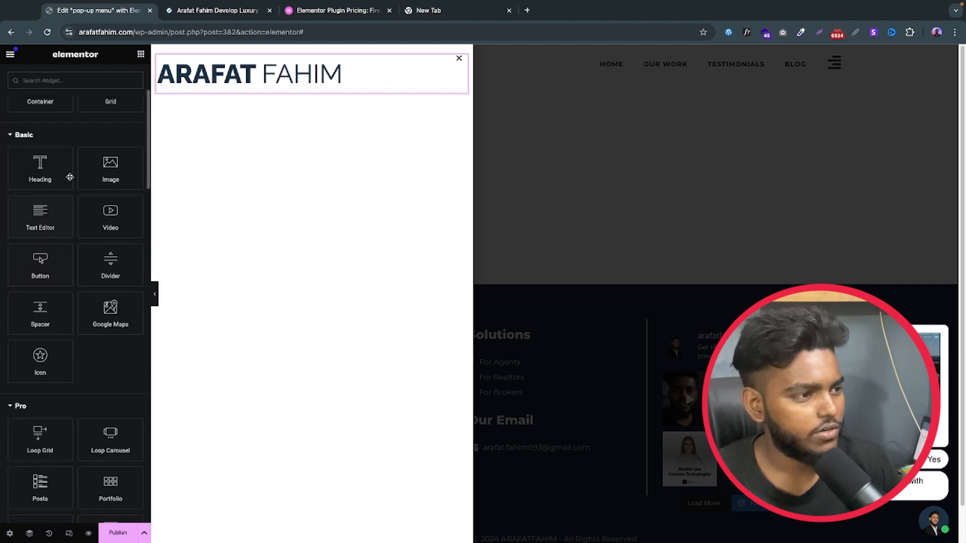
{"action": "type", "text": "men"}
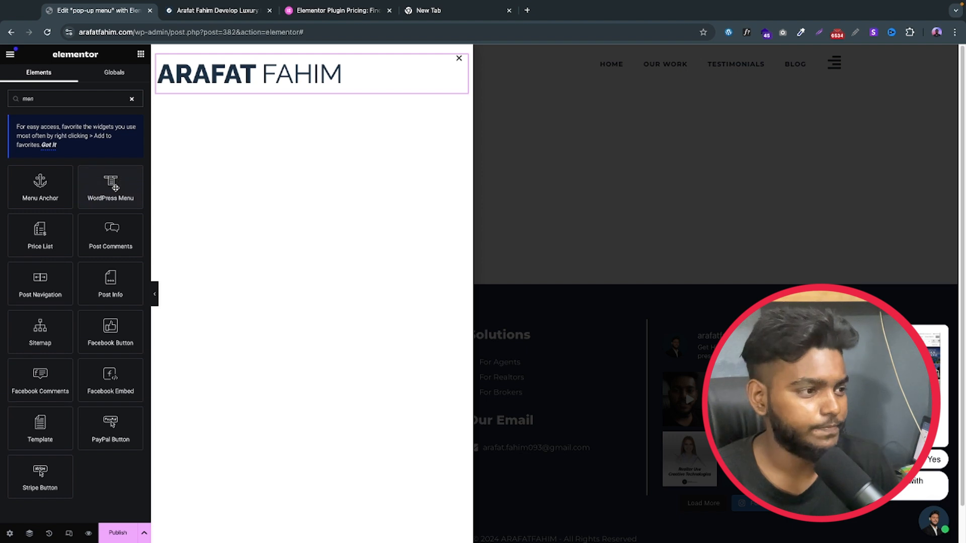
{"action": "left_click_drag", "start_coordinate": [115, 187], "coordinate": [215, 90]}
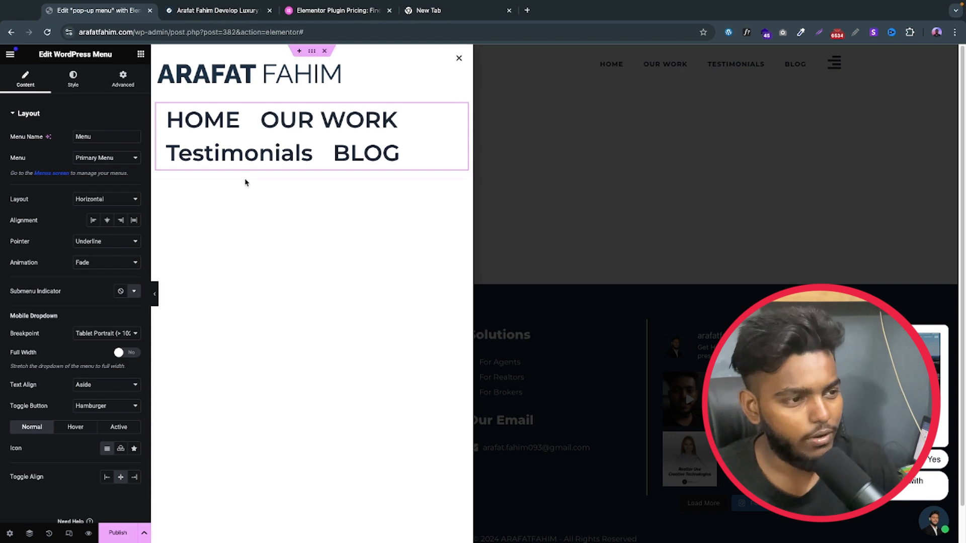
Step: Set the WordPress Menu's layout to Vertical and its pointer to None
{"action": "left_click", "coordinate": [97, 203]}
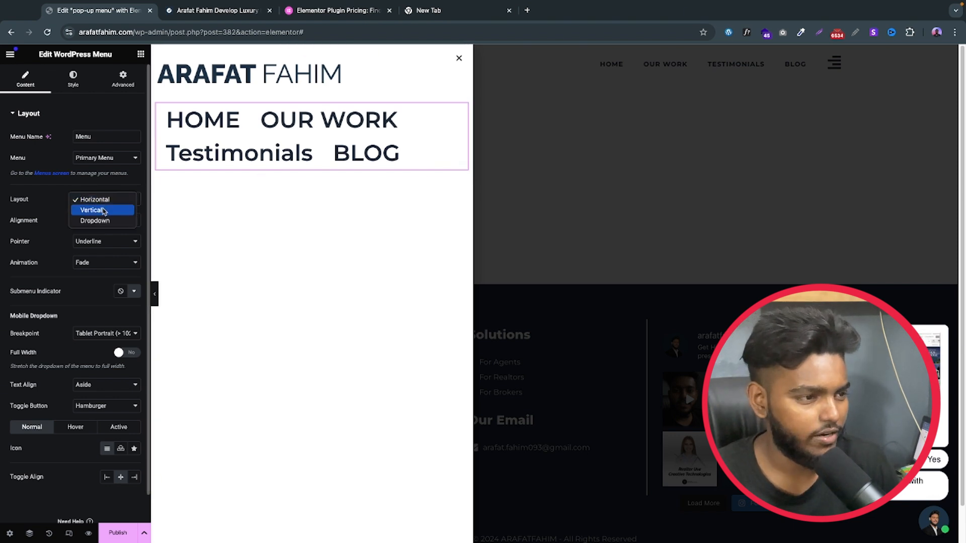
{"action": "left_click", "coordinate": [103, 210]}
{"action": "left_click", "coordinate": [101, 245]}
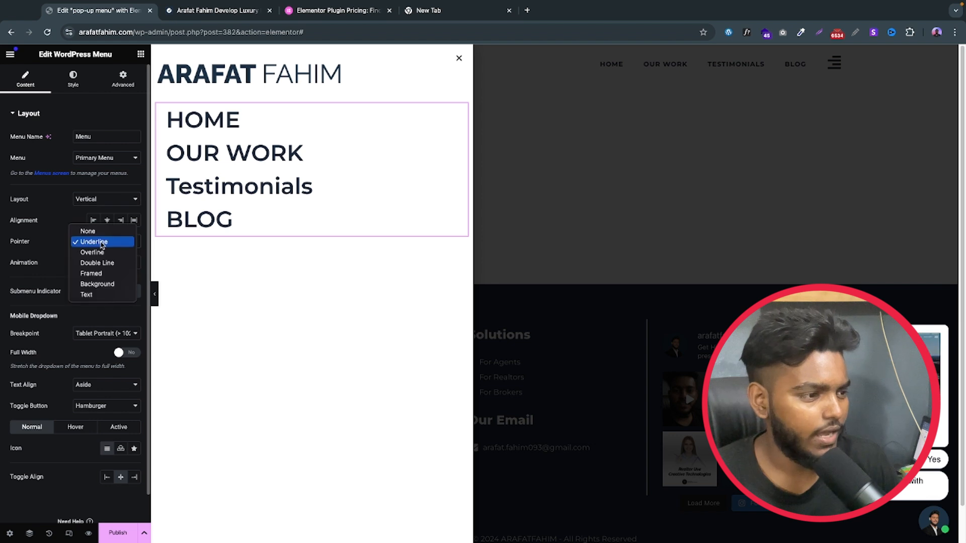
{"action": "left_click", "coordinate": [87, 227]}
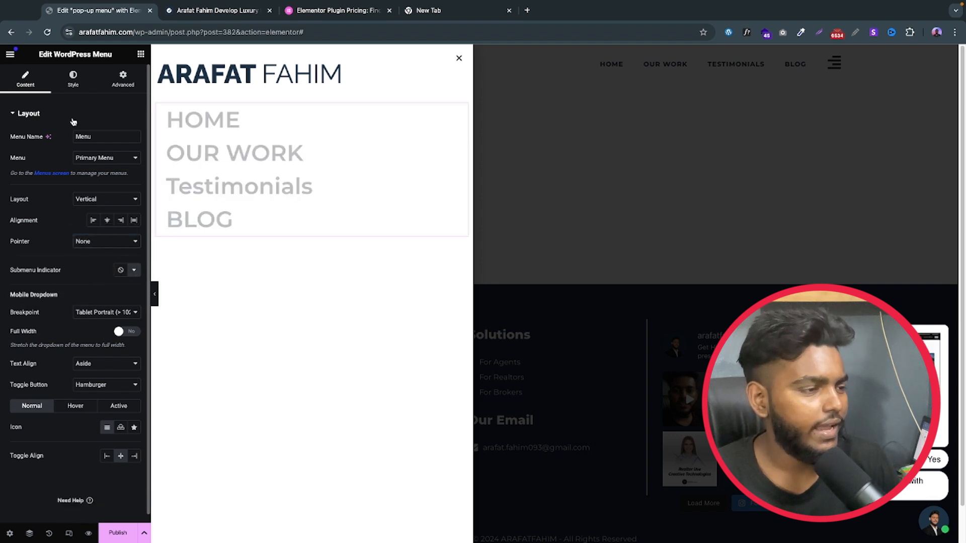
Step: Apply the global Text font to the menu items and set their font size to 25 px
{"action": "left_click", "coordinate": [73, 86]}
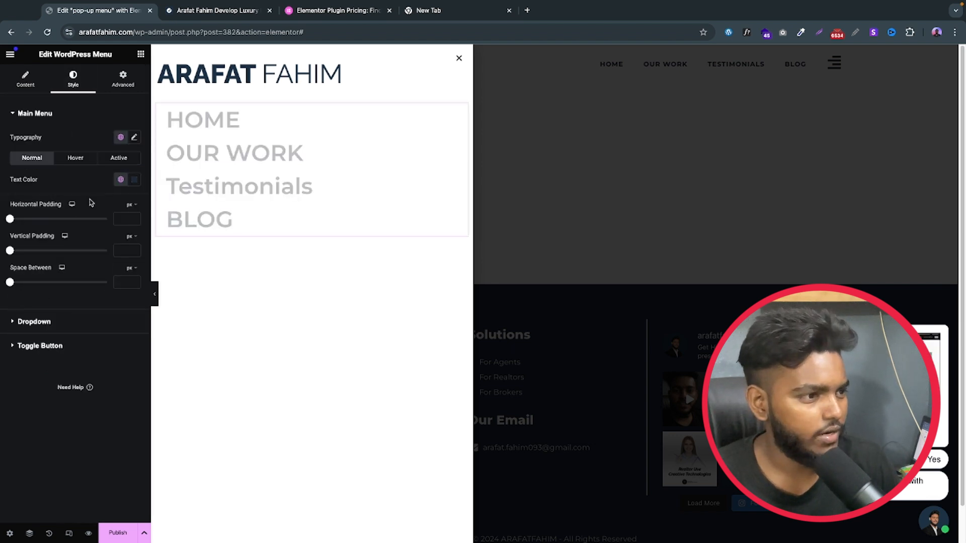
{"action": "left_click", "coordinate": [120, 138]}
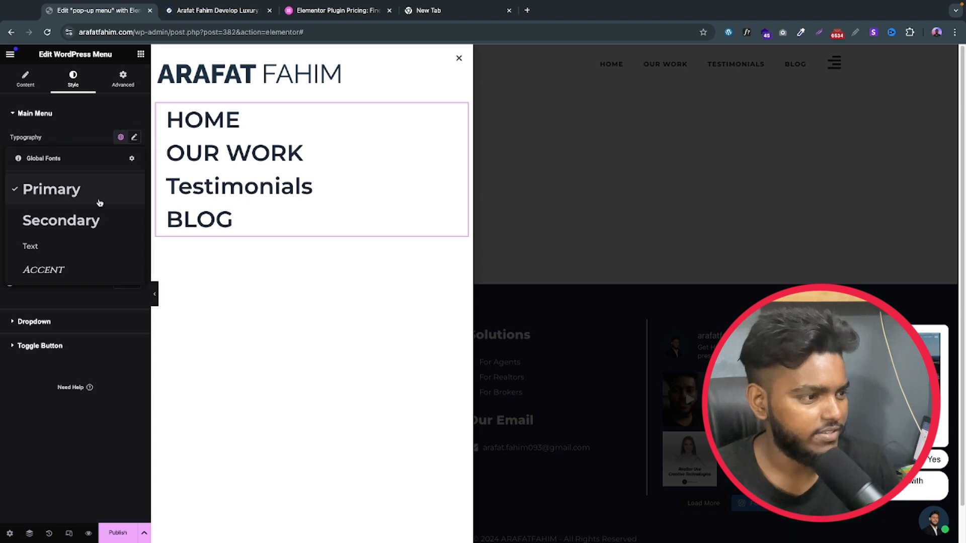
{"action": "left_click", "coordinate": [38, 245]}
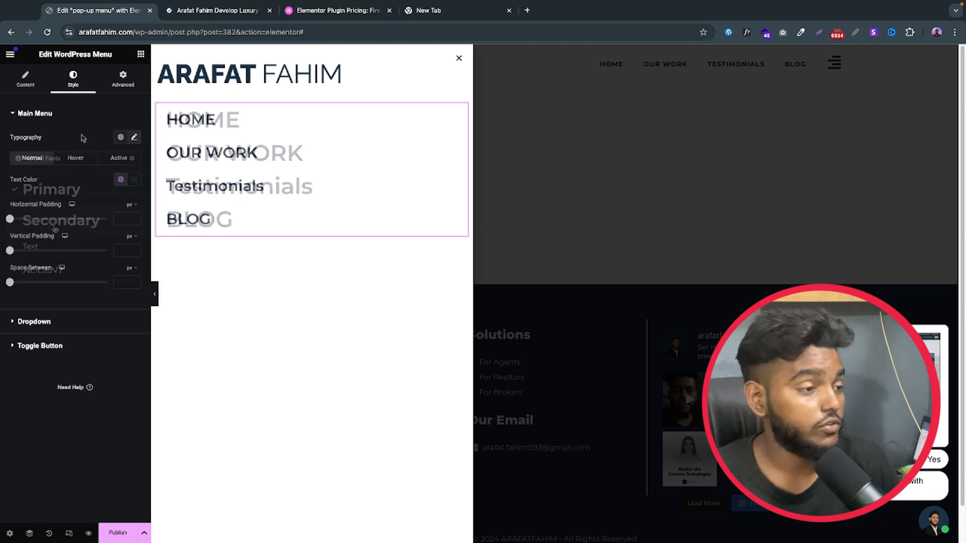
{"action": "left_click", "coordinate": [134, 137]}
{"action": "left_click", "coordinate": [115, 215]}
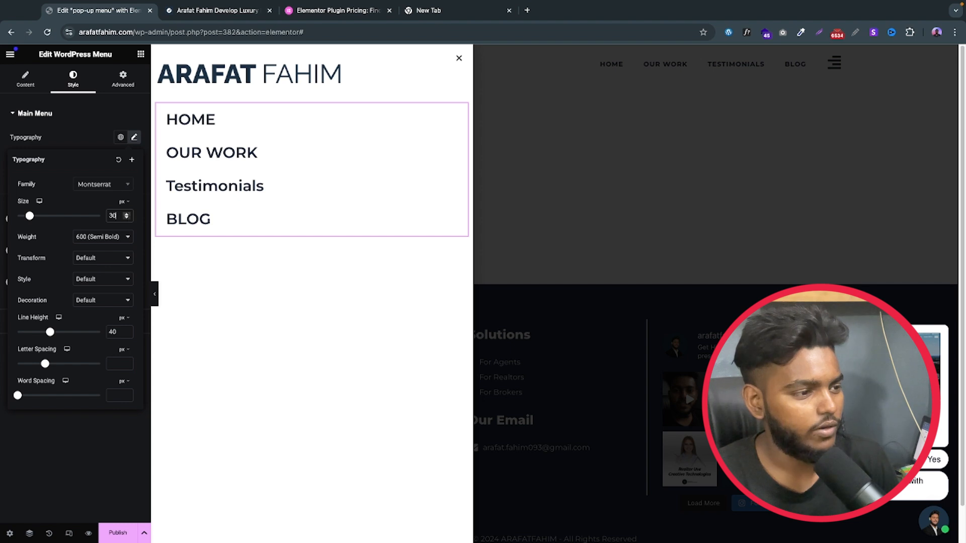
{"action": "key", "text": "BackSpace"}
{"action": "key", "text": "BackSpace"}
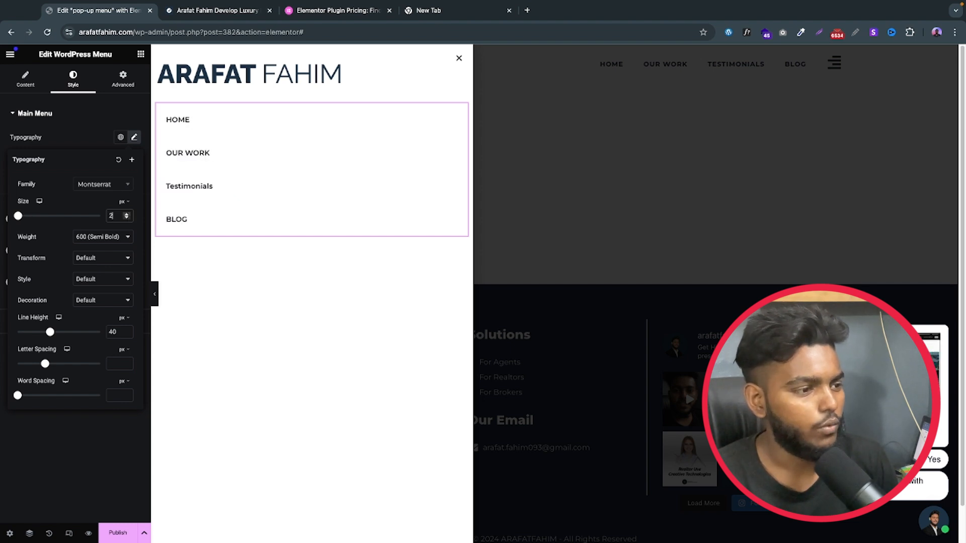
{"action": "type", "text": "26"}
{"action": "key", "text": "BackSpace"}
{"action": "type", "text": "5"}
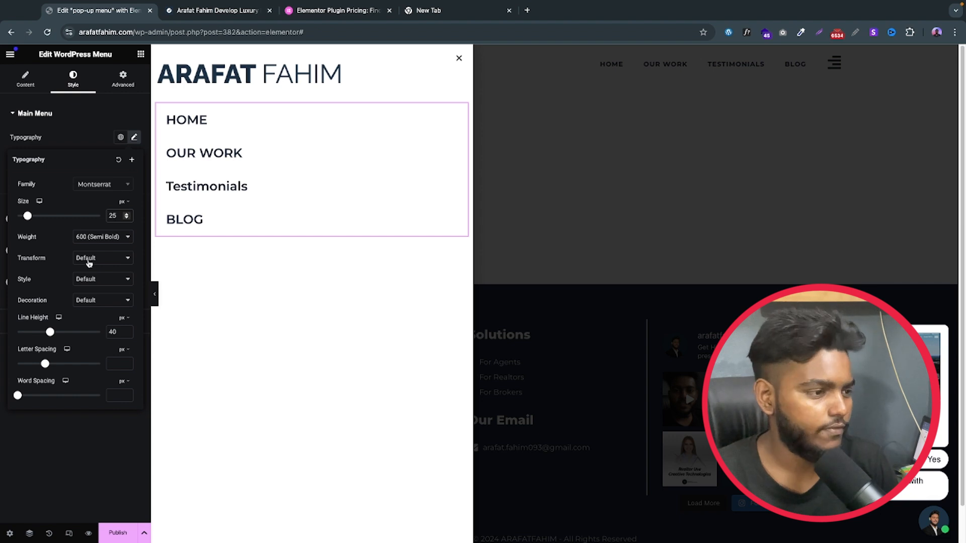
Step: Transform the menu text to uppercase with 1 px letter spacing, and check the hover and active text colour settings
{"action": "left_click", "coordinate": [89, 264]}
{"action": "left_click", "coordinate": [95, 270]}
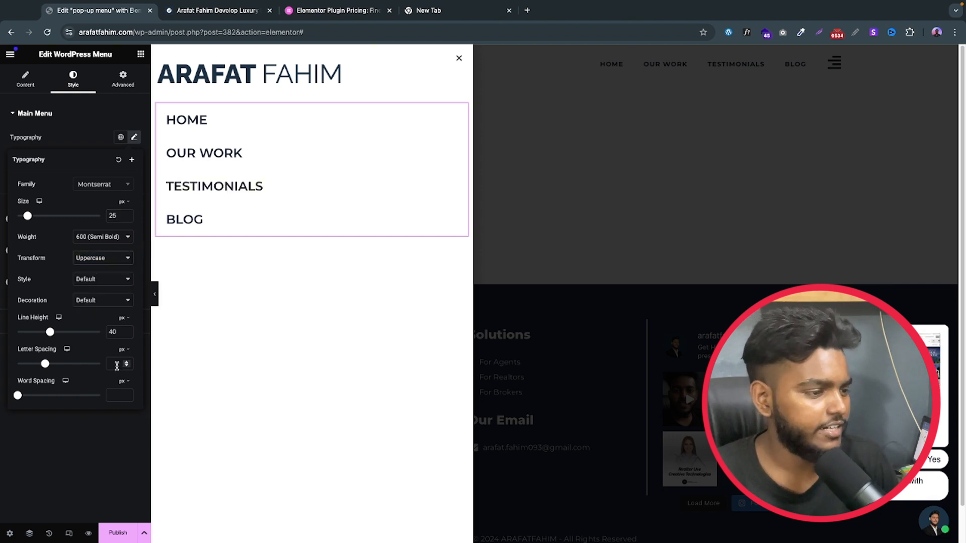
{"action": "type", "text": "1"}
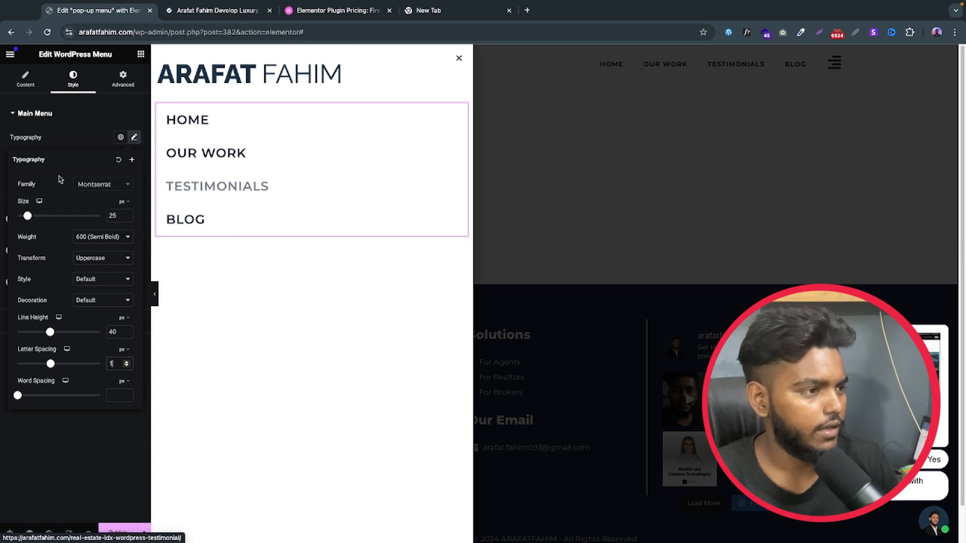
{"action": "left_click", "coordinate": [63, 138]}
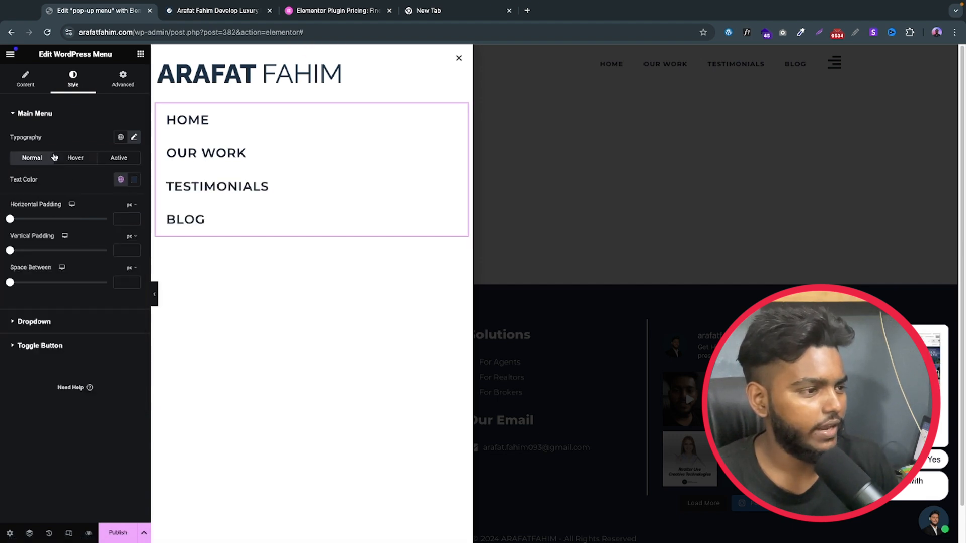
{"action": "left_click", "coordinate": [74, 159]}
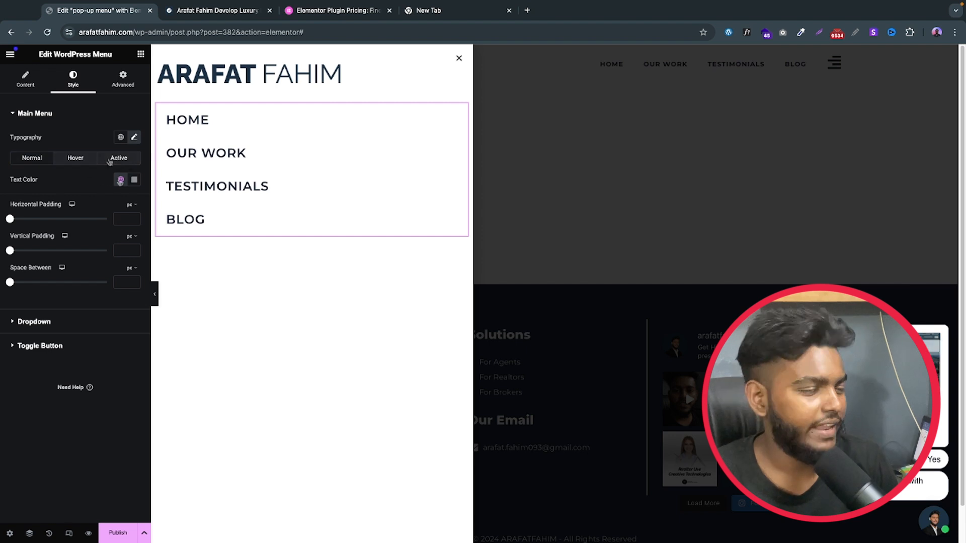
{"action": "left_click", "coordinate": [119, 158]}
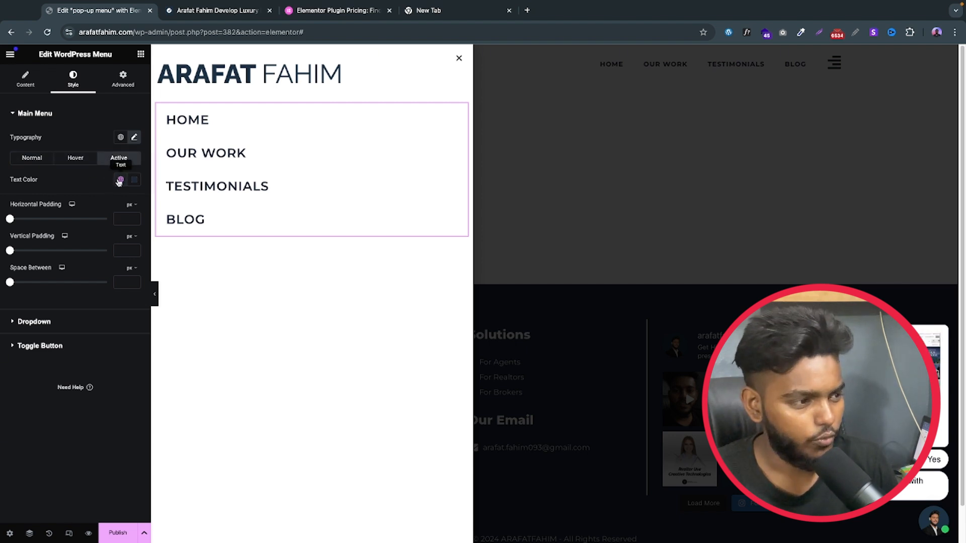
Step: Add a Text Editor widget below the menu and a Social Icons widget beneath that text
{"action": "left_click", "coordinate": [141, 54]}
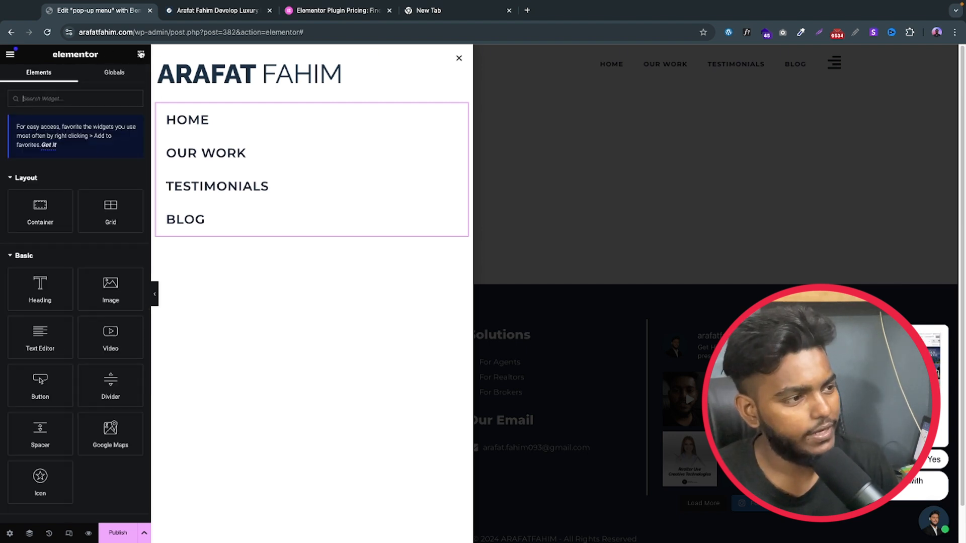
{"action": "left_click", "coordinate": [51, 98]}
{"action": "type", "text": "text"}
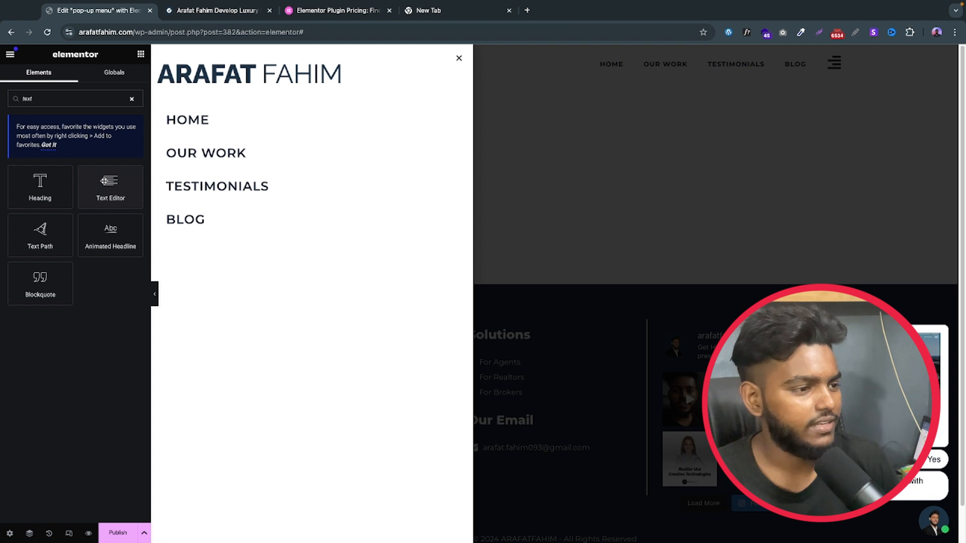
{"action": "left_click_drag", "start_coordinate": [103, 180], "coordinate": [244, 237]}
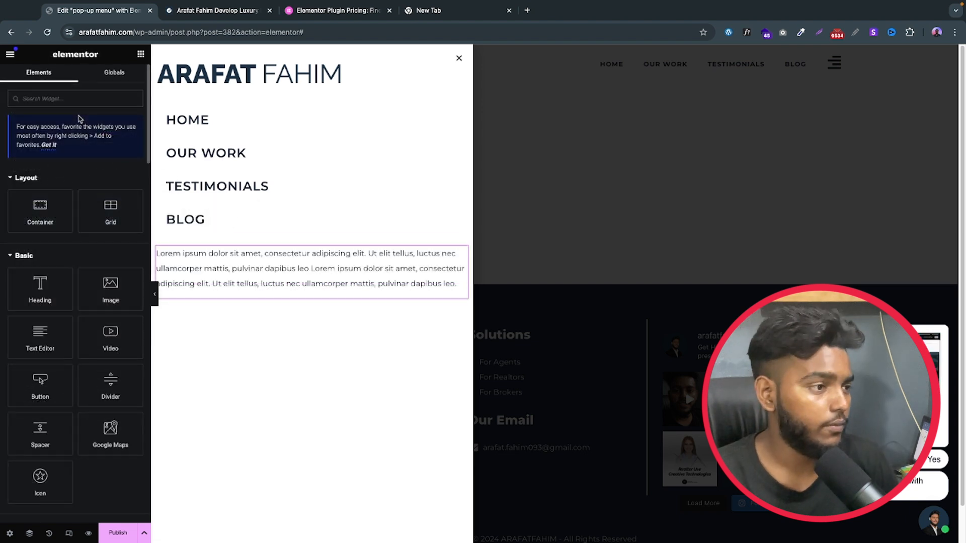
{"action": "type", "text": "soci"}
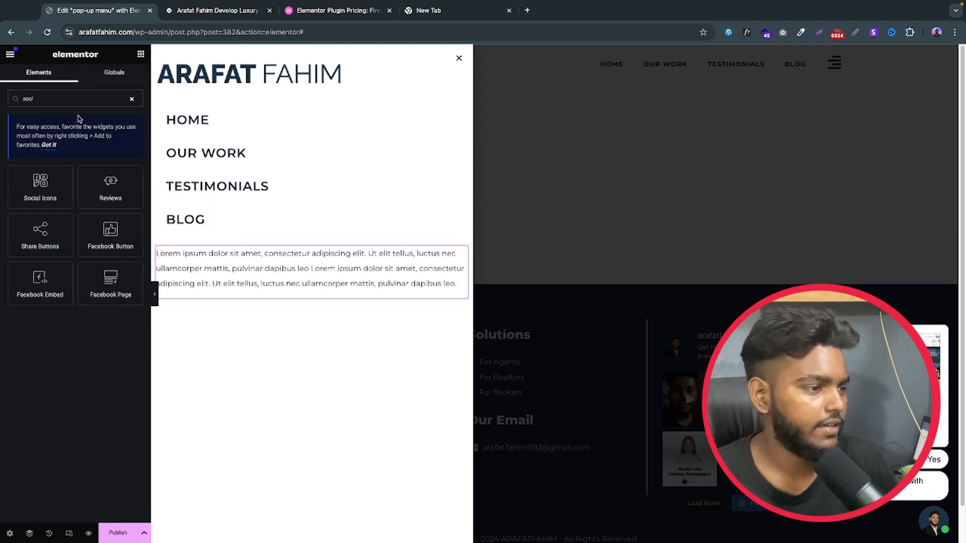
{"action": "left_click_drag", "start_coordinate": [40, 187], "coordinate": [307, 315]}
Step: Replace the WordPress social icon with the Instagram icon and align the social icons left
{"action": "left_click", "coordinate": [80, 204]}
{"action": "left_click", "coordinate": [92, 236]}
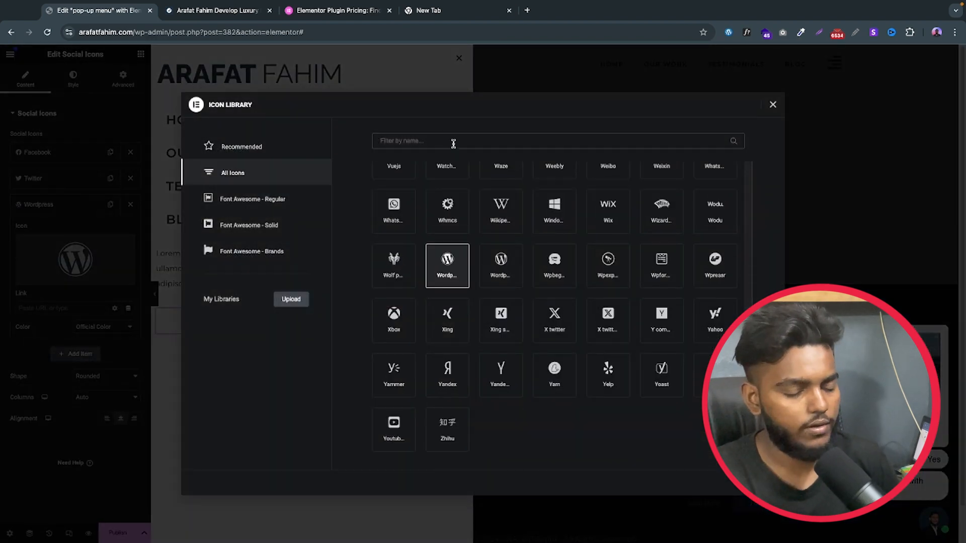
{"action": "type", "text": "ins"}
{"action": "double_click", "coordinate": [449, 201]}
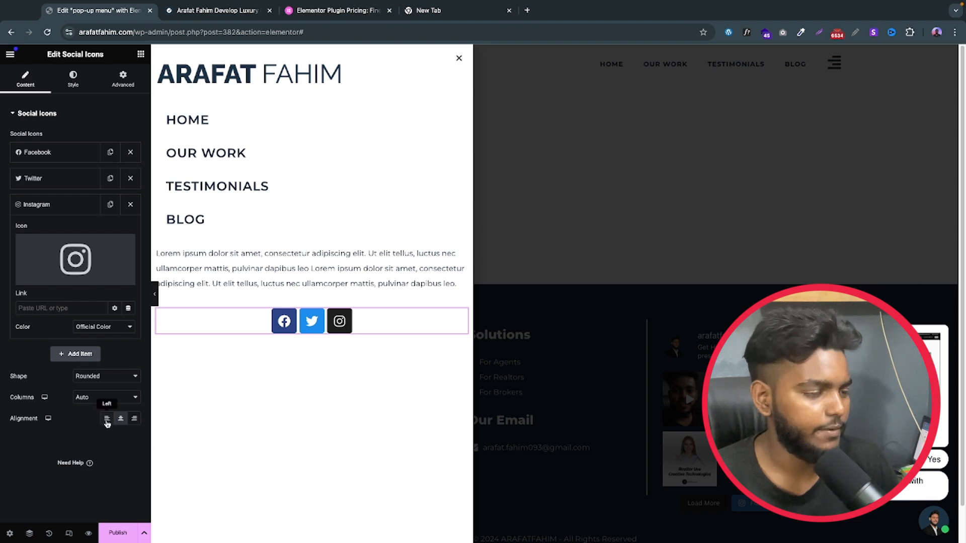
{"action": "left_click", "coordinate": [107, 421]}
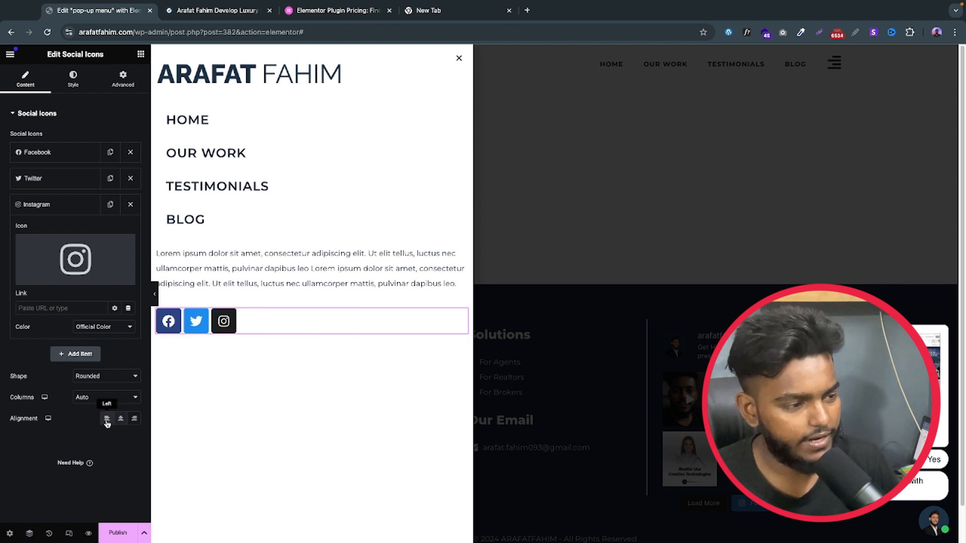
Step: Give the social icons custom colours, using global Text as the primary and global Accent as the secondary colour
{"action": "left_click", "coordinate": [75, 82]}
{"action": "left_click", "coordinate": [103, 137]}
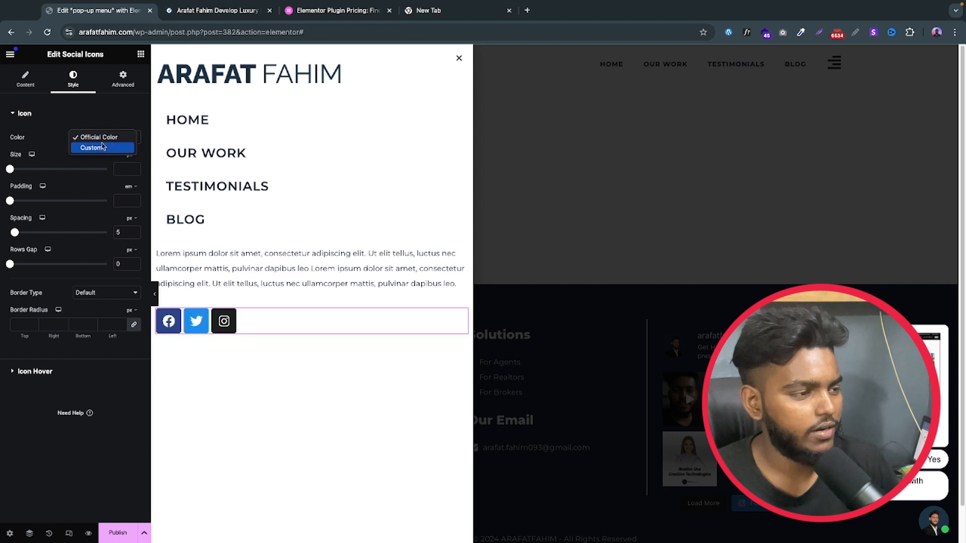
{"action": "left_click", "coordinate": [90, 148]}
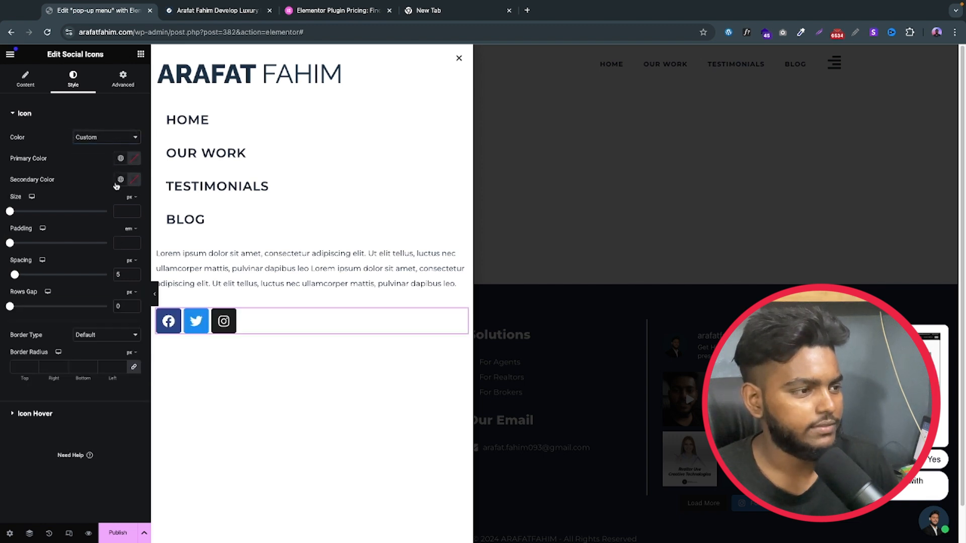
{"action": "left_click", "coordinate": [121, 160]}
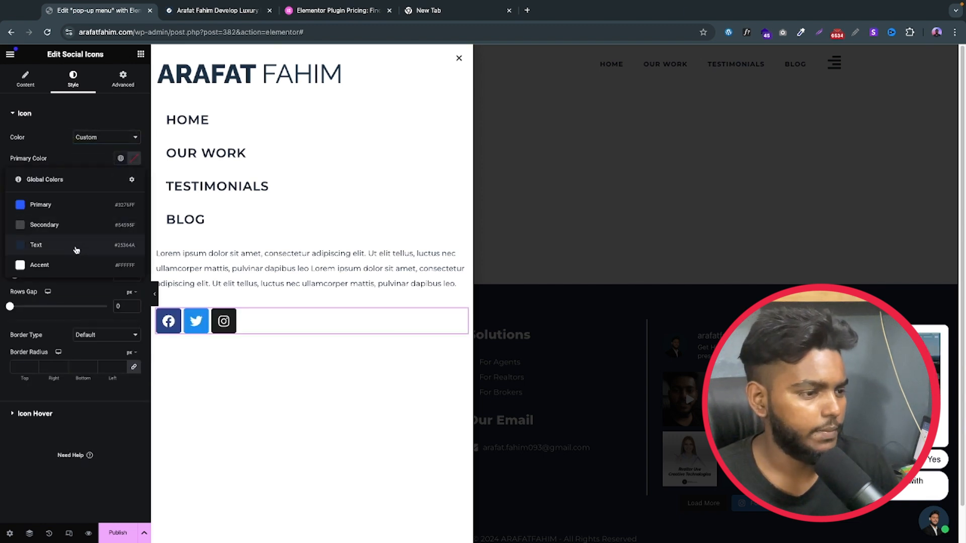
{"action": "left_click", "coordinate": [75, 247]}
{"action": "left_click", "coordinate": [121, 179]}
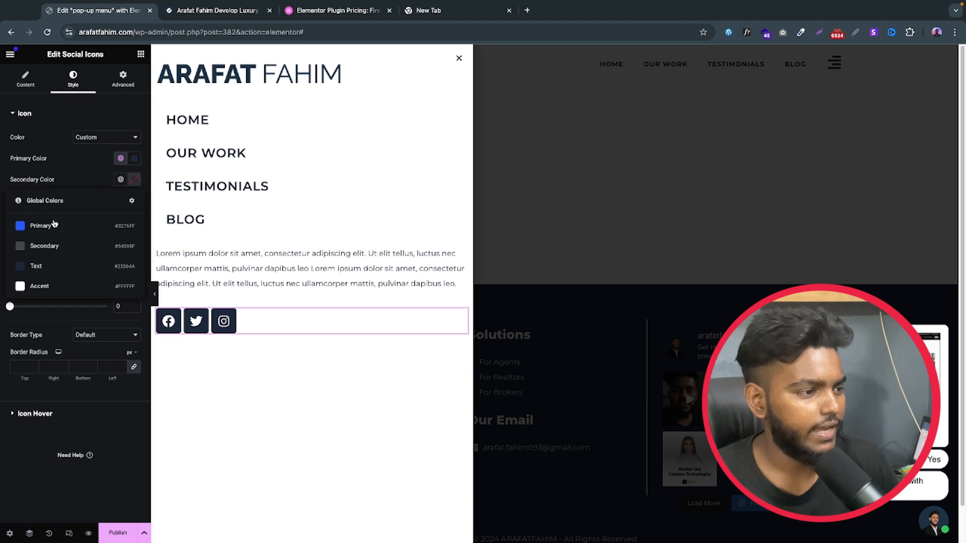
{"action": "left_click", "coordinate": [61, 287]}
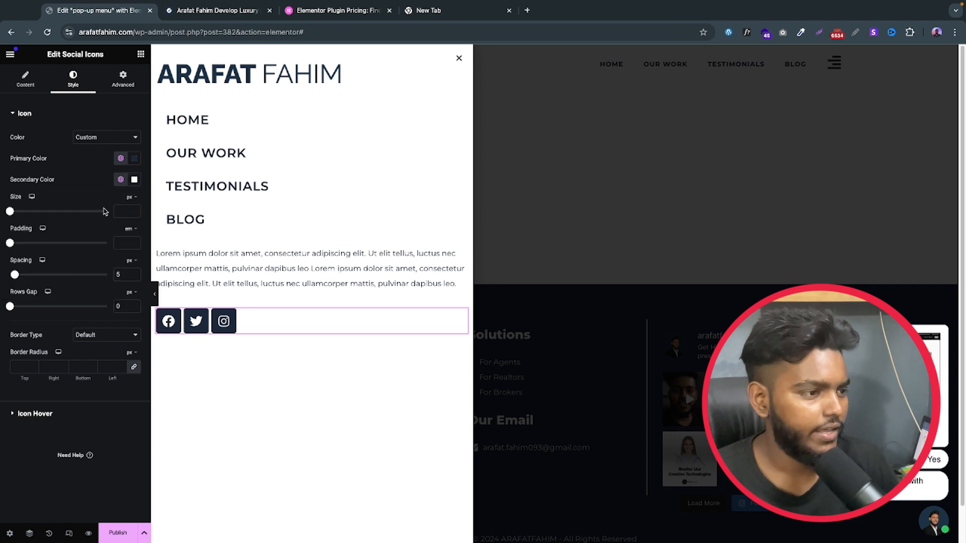
Step: Set the social icons' size to 20 px and their border radius to 98 px on all corners
{"action": "left_click", "coordinate": [125, 209]}
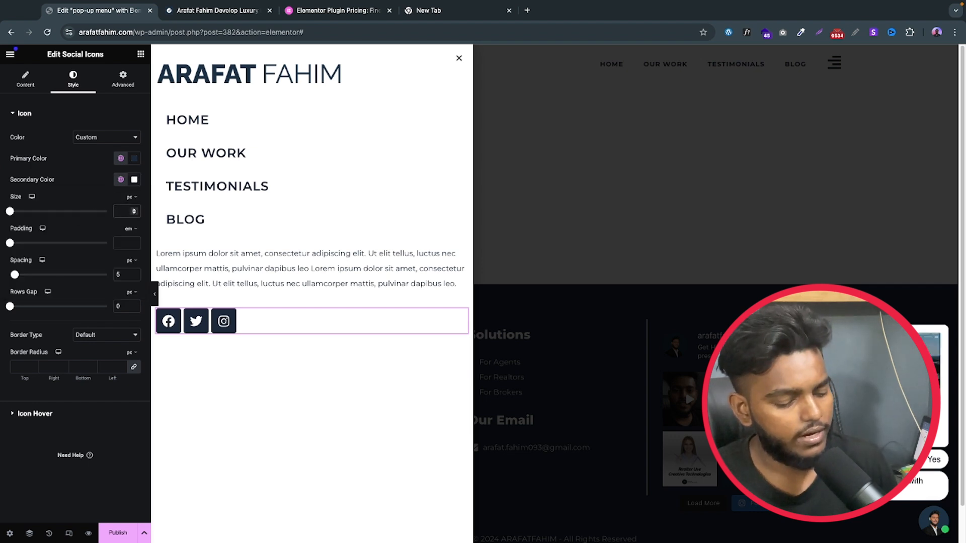
{"action": "type", "text": "25"}
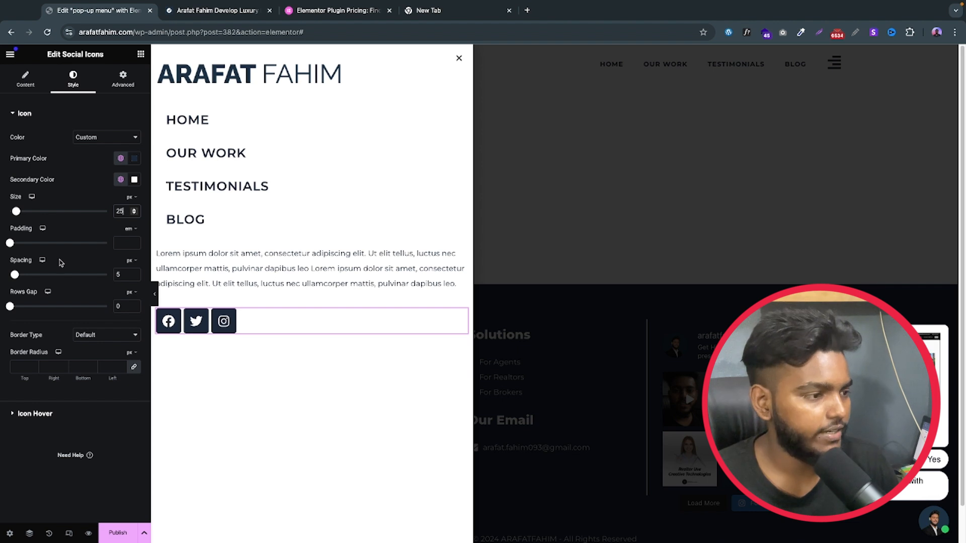
{"action": "left_click", "coordinate": [22, 367]}
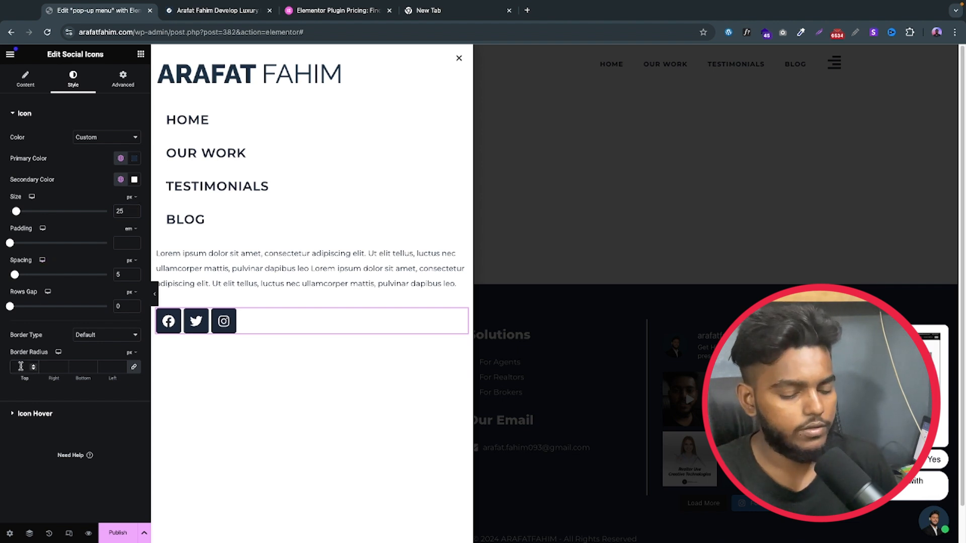
{"action": "type", "text": "100"}
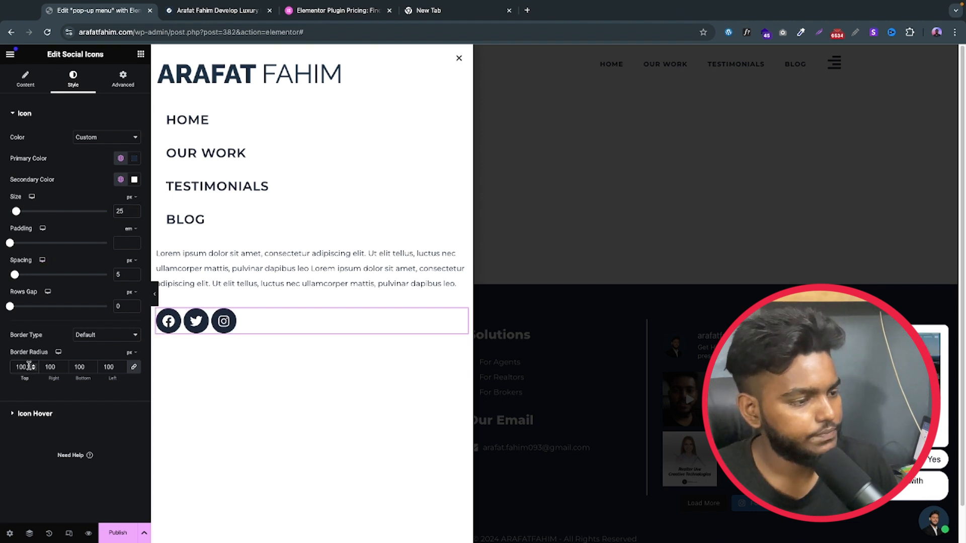
{"action": "scroll", "coordinate": [30, 367], "scroll_direction": "down", "scroll_amount": 2}
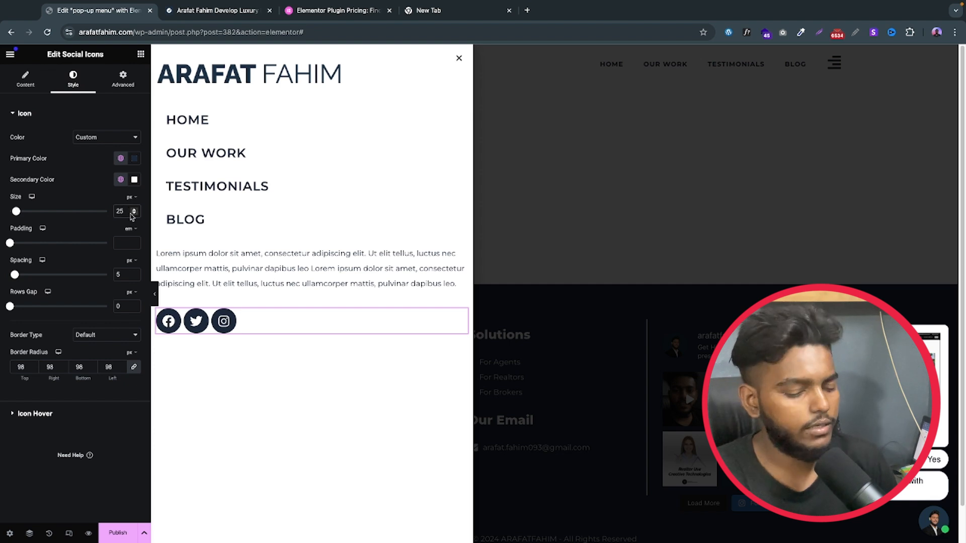
{"action": "scroll", "coordinate": [132, 216], "scroll_direction": "down", "scroll_amount": 5}
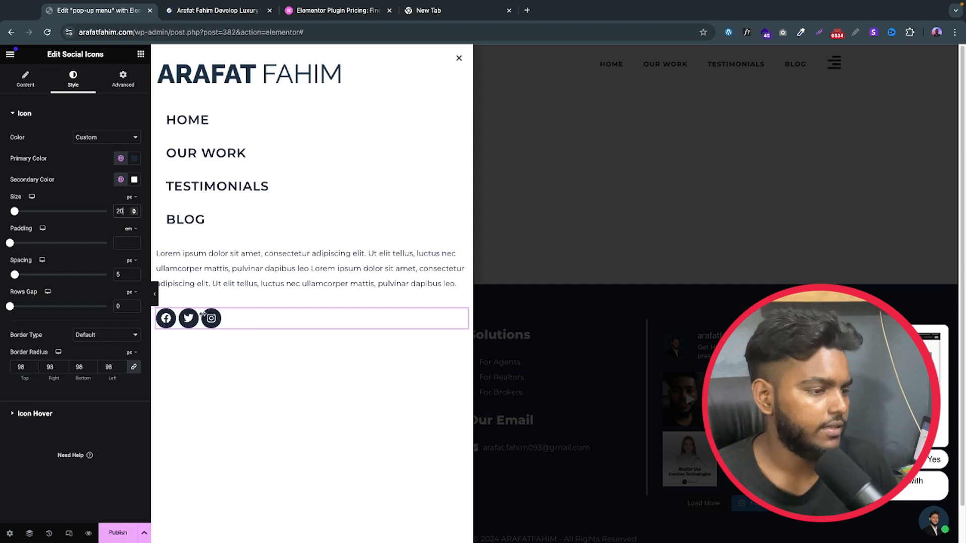
Step: Give the social icons a solid border with a width of 2 px on all sides
{"action": "left_click", "coordinate": [76, 336]}
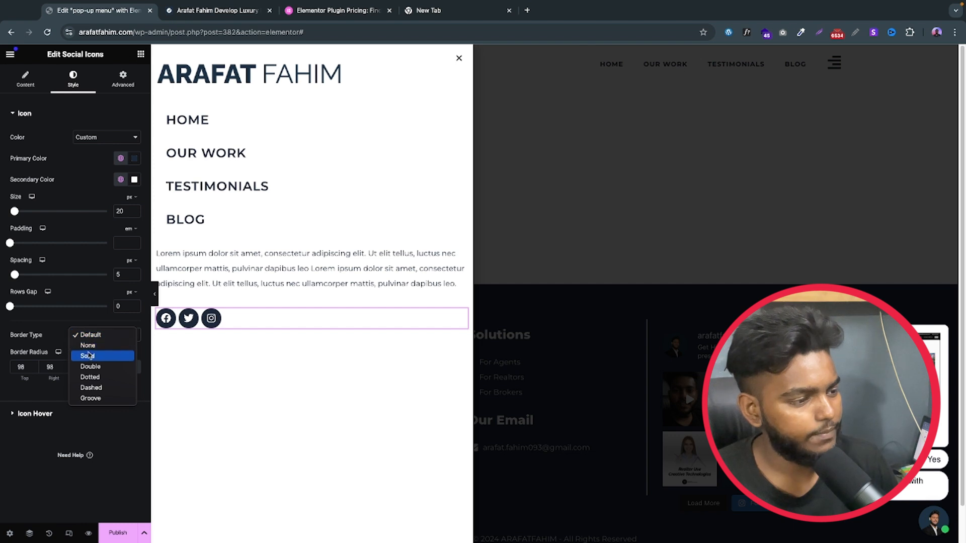
{"action": "left_click", "coordinate": [98, 356]}
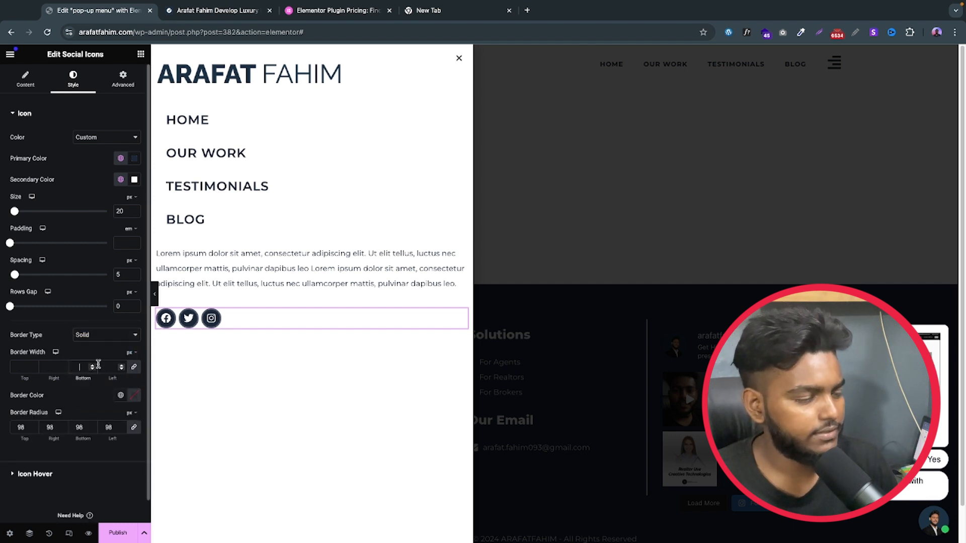
{"action": "type", "text": "2"}
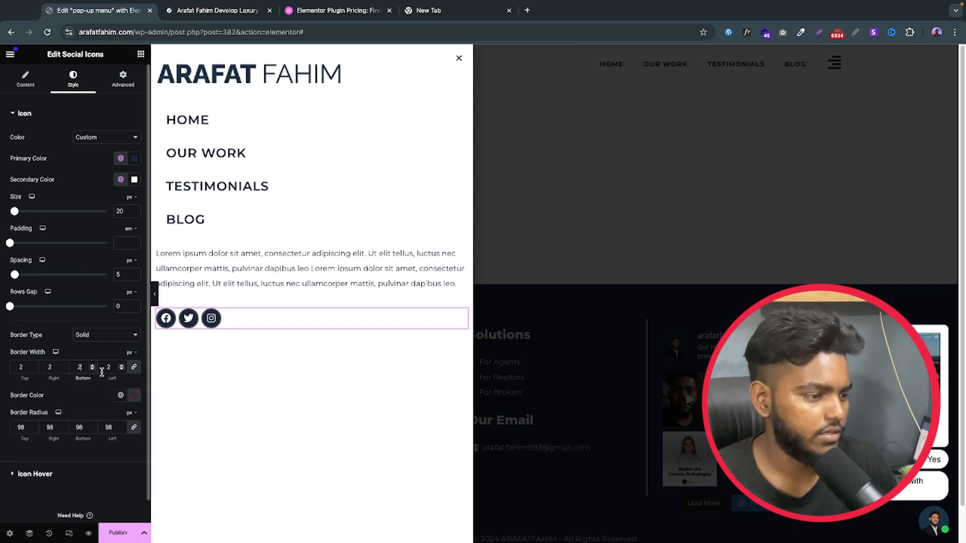
Step: Set the social icons' border colour to the global Text colour
{"action": "left_click", "coordinate": [121, 395]}
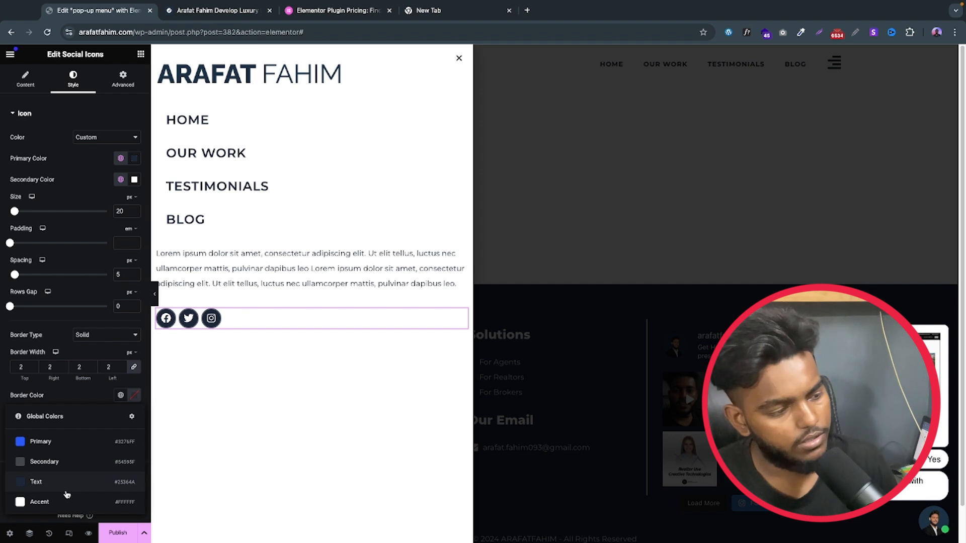
{"action": "left_click", "coordinate": [59, 476]}
{"action": "scroll", "coordinate": [72, 372], "scroll_direction": "down", "scroll_amount": 1}
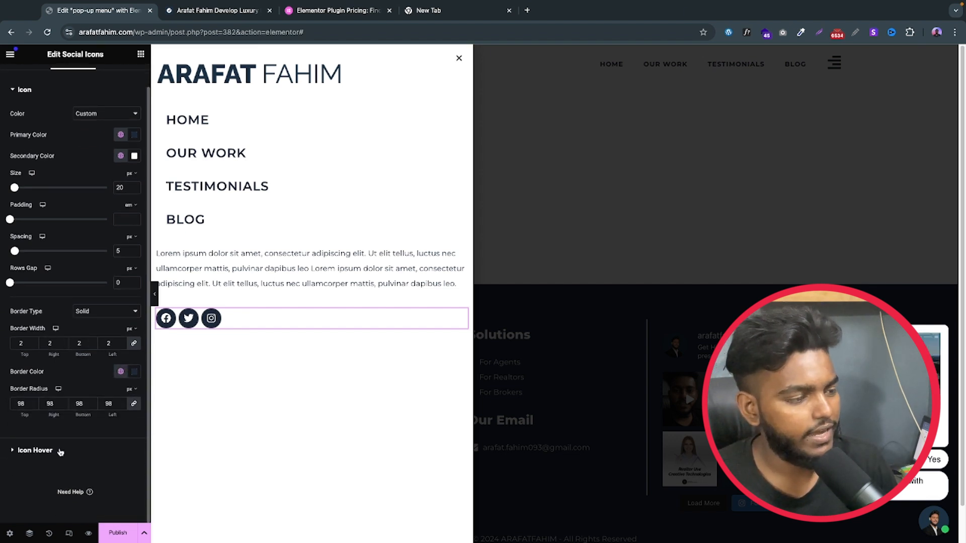
Step: Give the social icons' hover state a fully transparent primary colour, with global Text as the secondary and border colours
{"action": "left_click", "coordinate": [35, 450]}
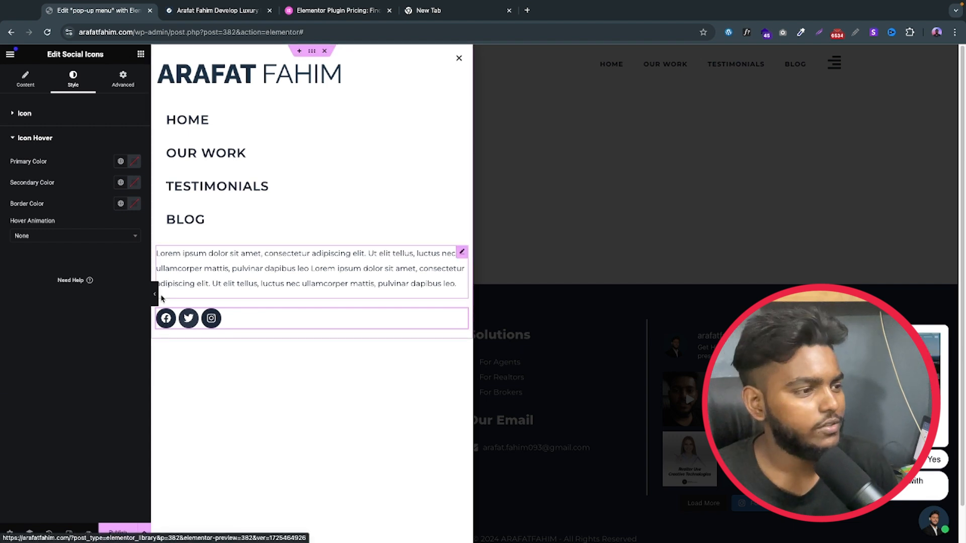
{"action": "left_click", "coordinate": [129, 164]}
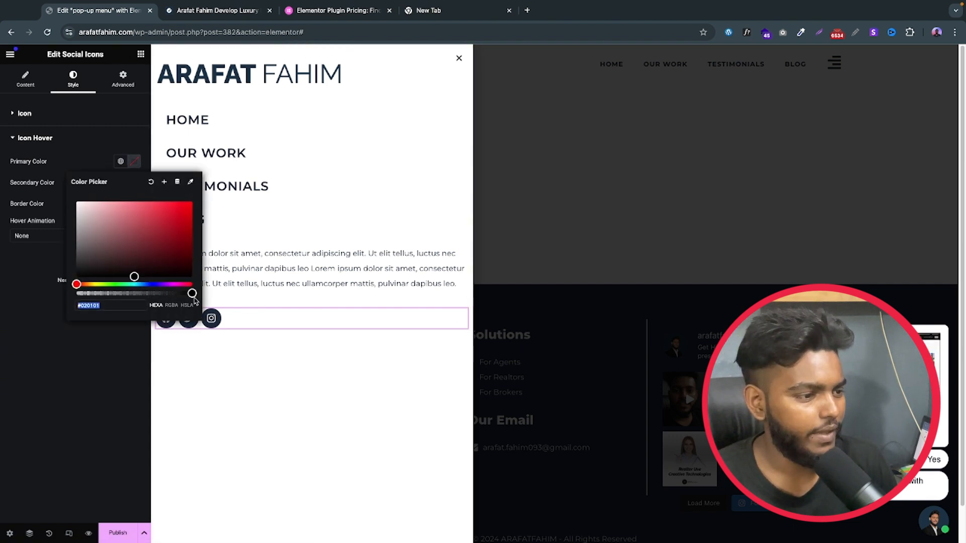
{"action": "left_click_drag", "start_coordinate": [191, 294], "coordinate": [54, 304]}
{"action": "left_click", "coordinate": [55, 304]}
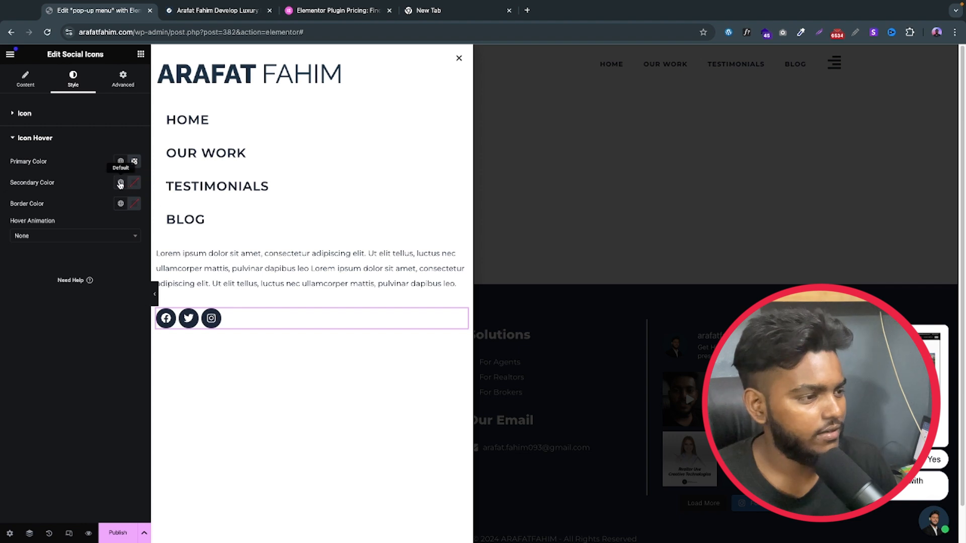
{"action": "left_click", "coordinate": [120, 184]}
{"action": "left_click", "coordinate": [48, 251]}
{"action": "left_click", "coordinate": [119, 204]}
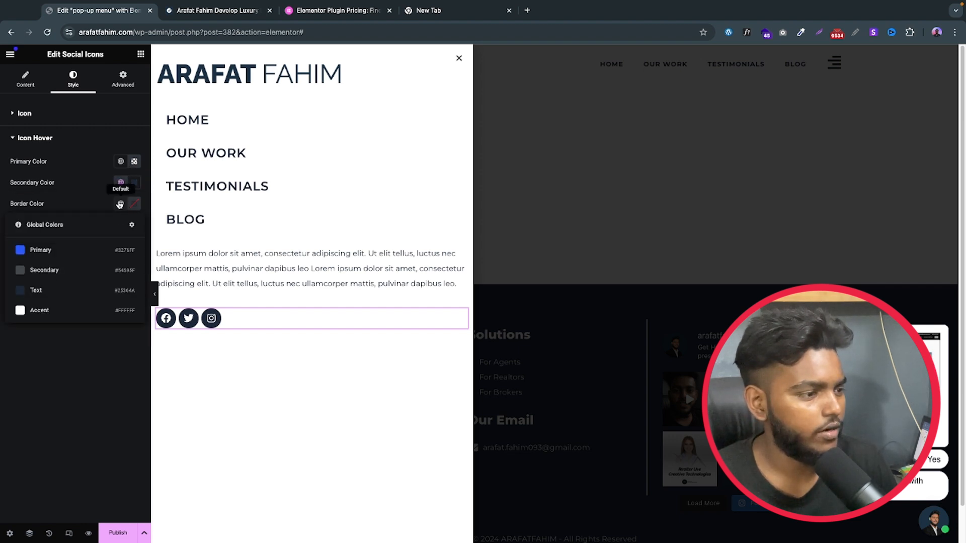
{"action": "left_click", "coordinate": [49, 295]}
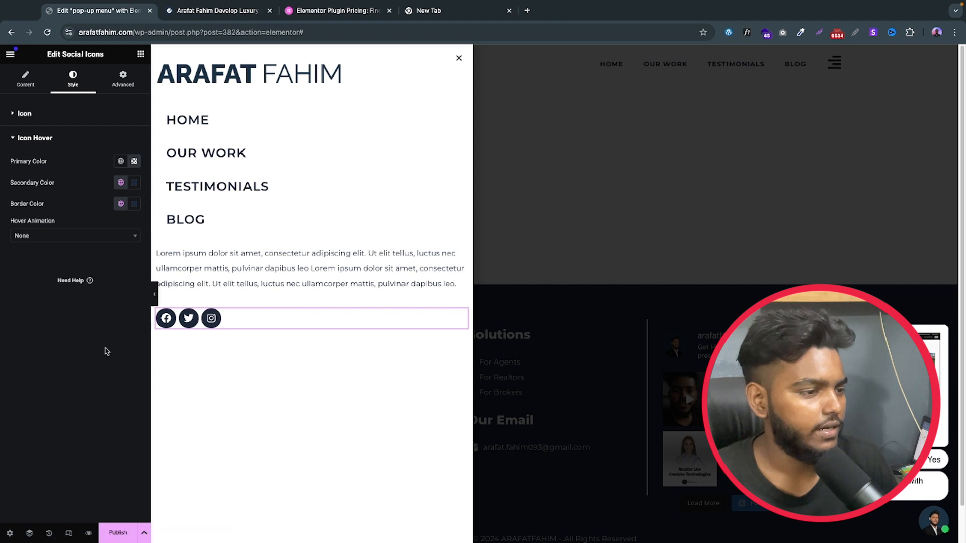
Step: Add a Button widget below the social icons and set its text to "call for today"
{"action": "left_click", "coordinate": [141, 55]}
{"action": "type", "text": "bu"}
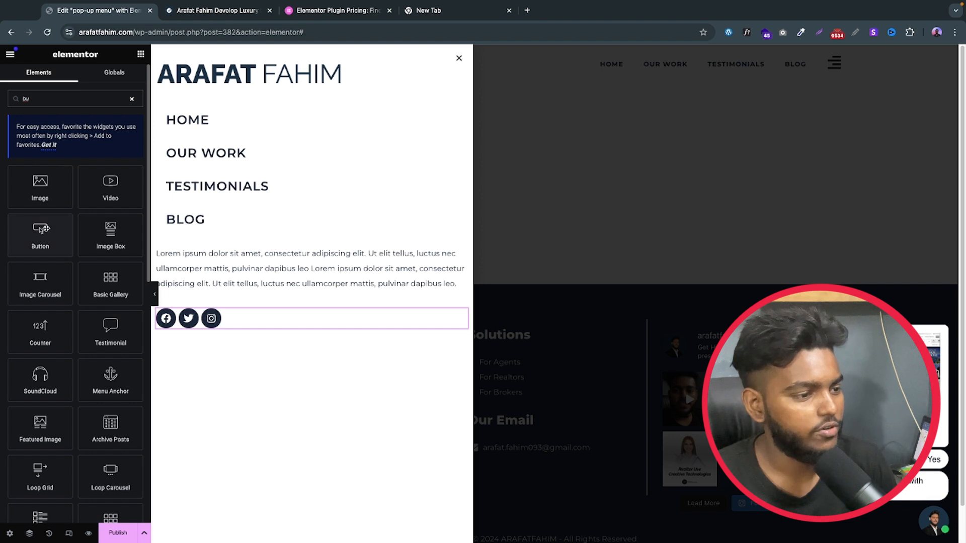
{"action": "left_click_drag", "start_coordinate": [41, 230], "coordinate": [216, 335]}
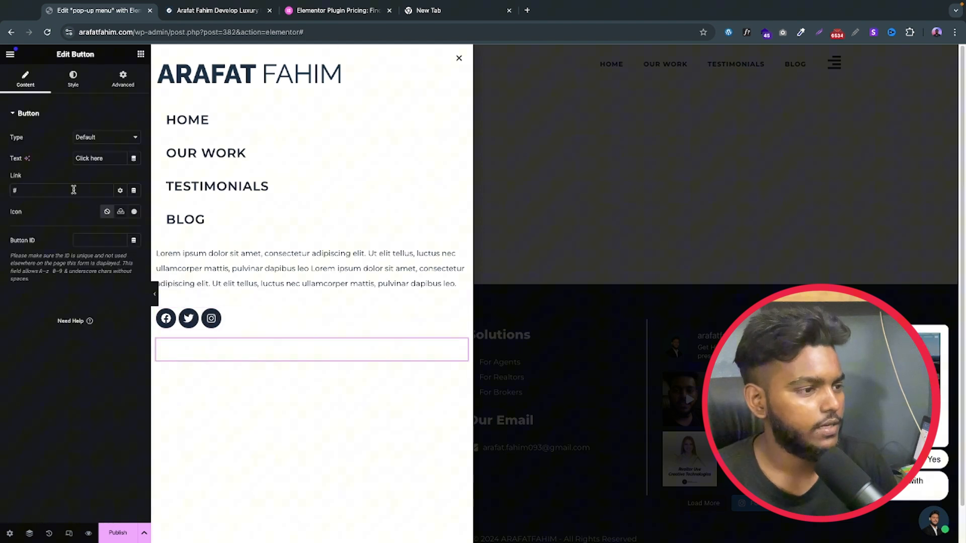
{"action": "triple_click", "coordinate": [97, 160]}
{"action": "type", "text": "c"}
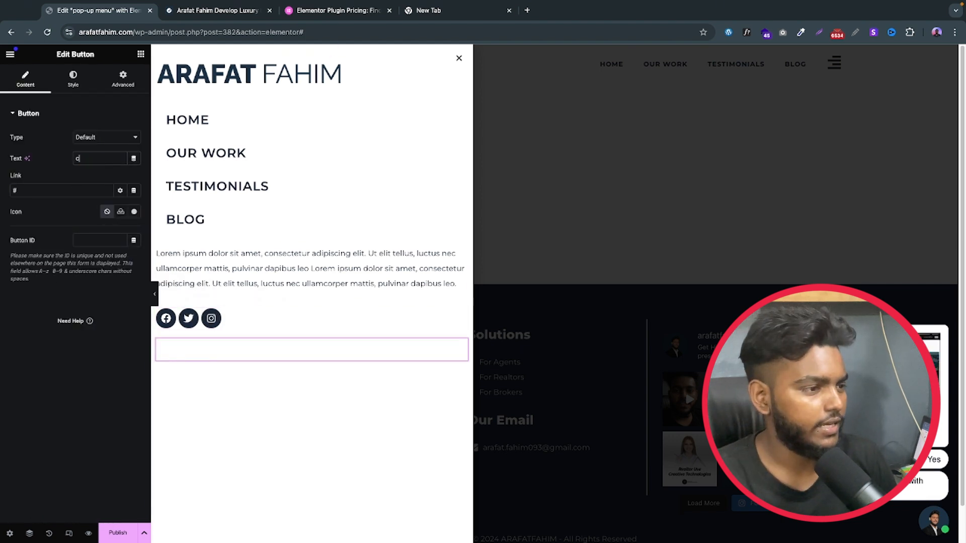
{"action": "type", "text": "all for today"}
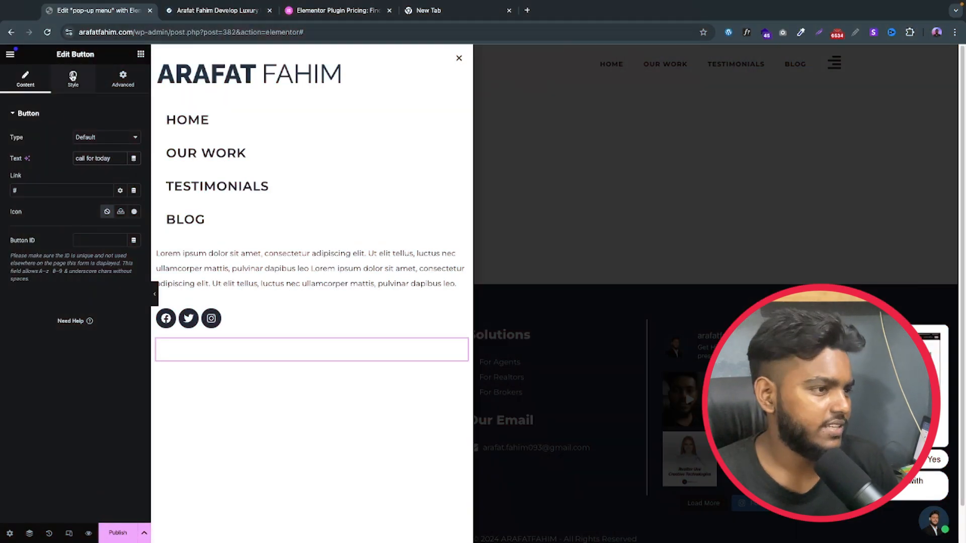
Step: Position the button left, with global Text as its background colour and global Accent as its text colour
{"action": "left_click", "coordinate": [73, 79]}
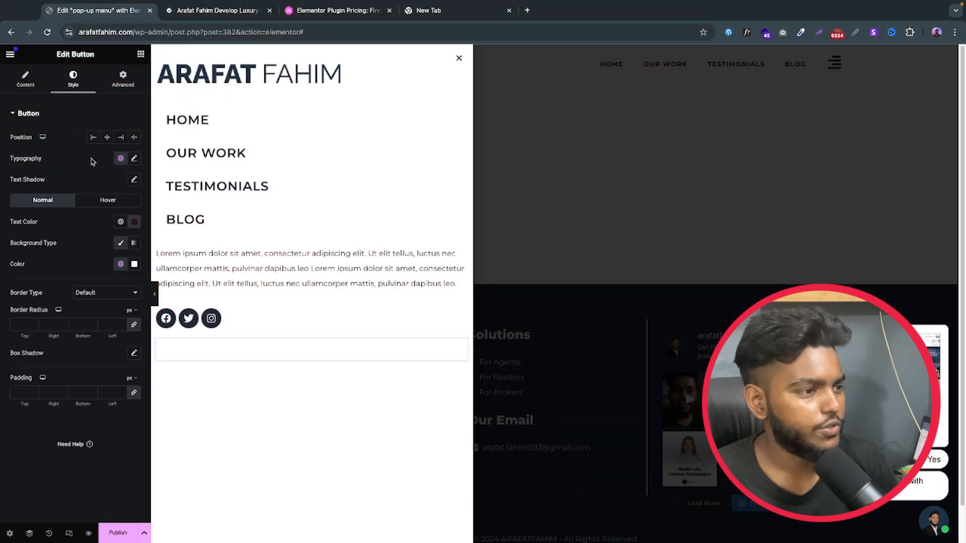
{"action": "left_click", "coordinate": [92, 139]}
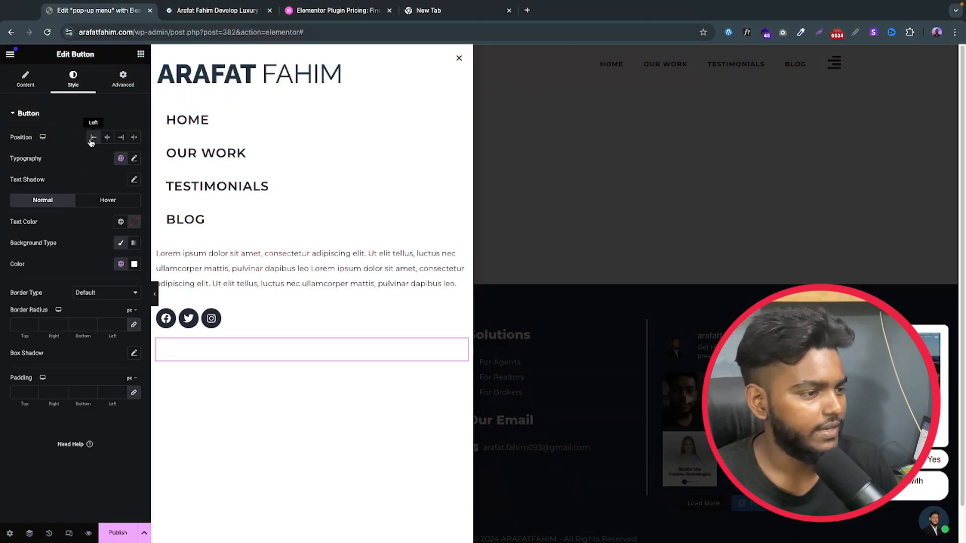
{"action": "left_click", "coordinate": [120, 265]}
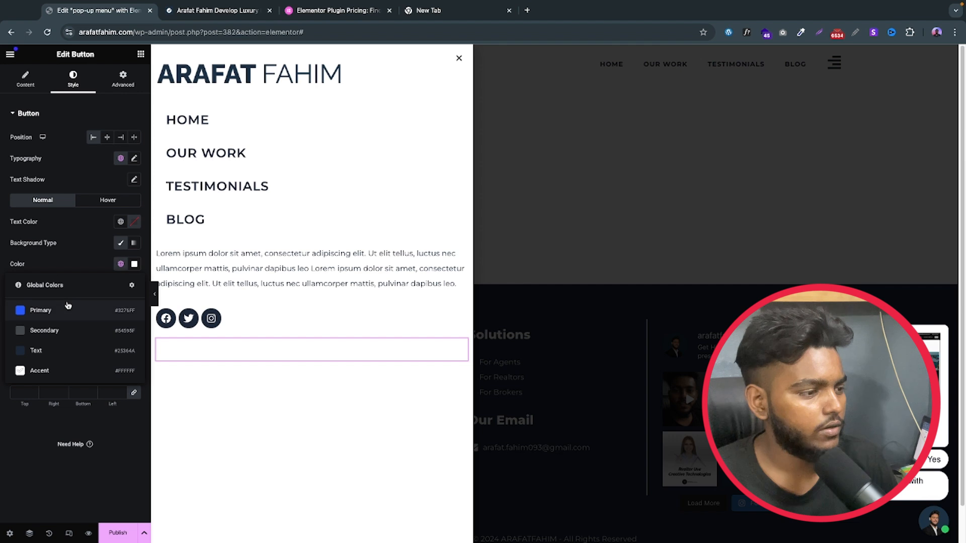
{"action": "left_click", "coordinate": [66, 351]}
{"action": "left_click", "coordinate": [120, 222]}
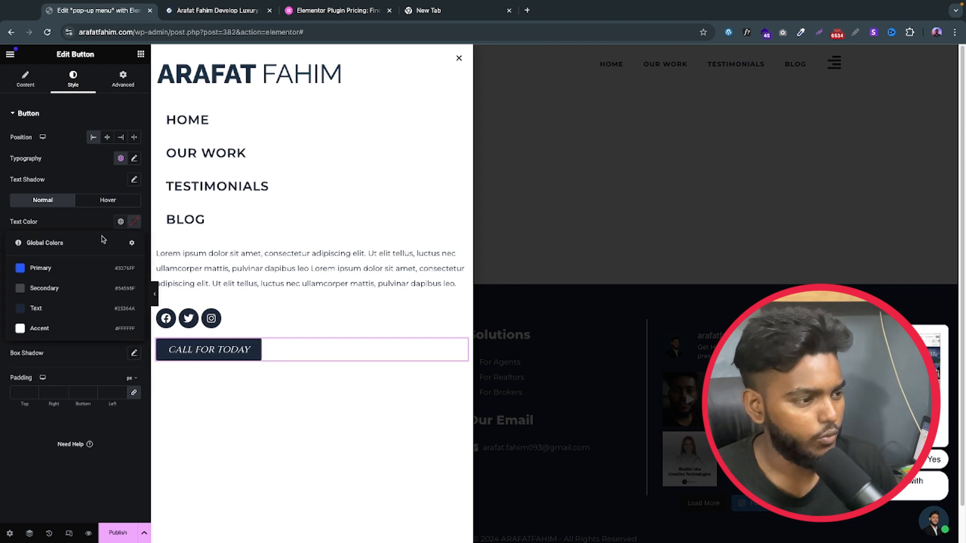
{"action": "left_click", "coordinate": [38, 328]}
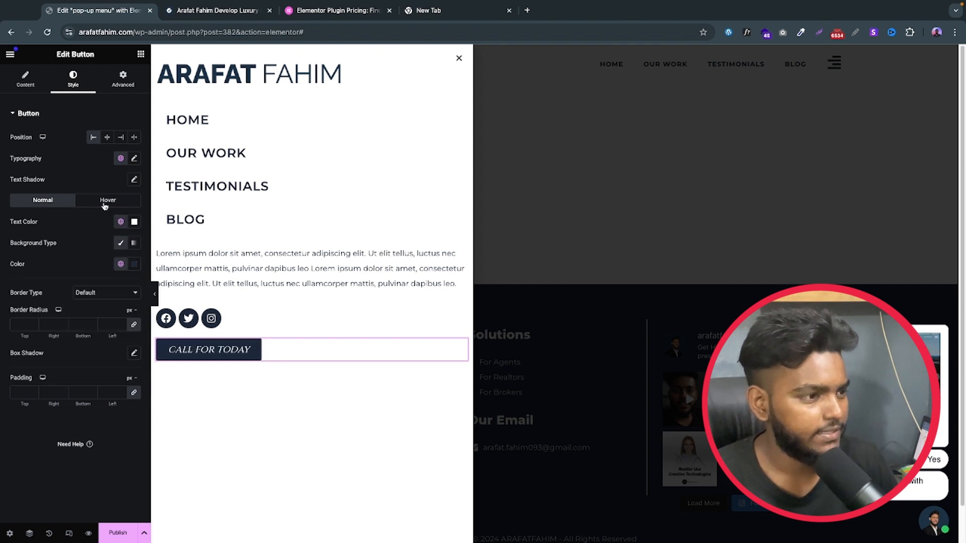
Step: Apply the global Text font to the button and customise it to weight 600 (Semi Bold) and size 18 px
{"action": "left_click", "coordinate": [120, 159]}
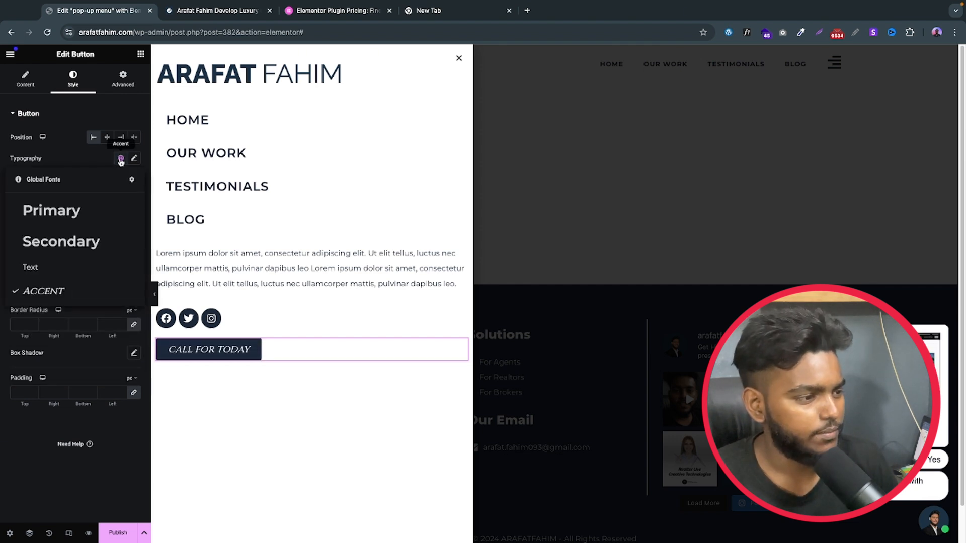
{"action": "left_click", "coordinate": [57, 270]}
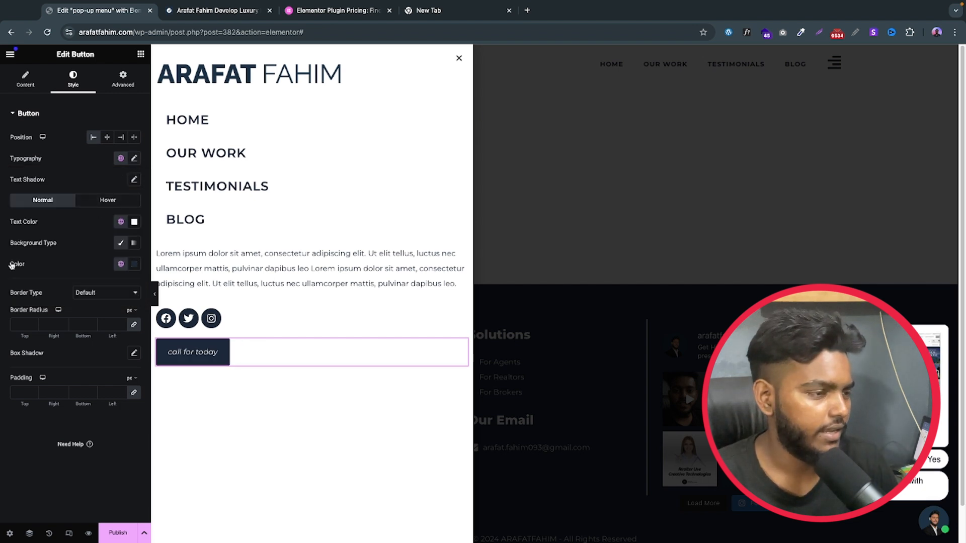
{"action": "left_click", "coordinate": [133, 158]}
{"action": "left_click", "coordinate": [104, 258]}
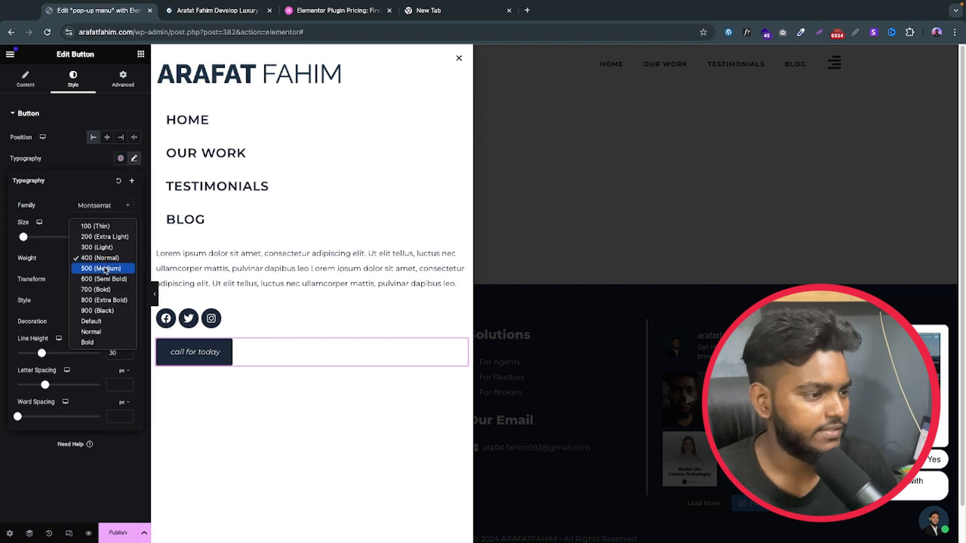
{"action": "left_click", "coordinate": [97, 275]}
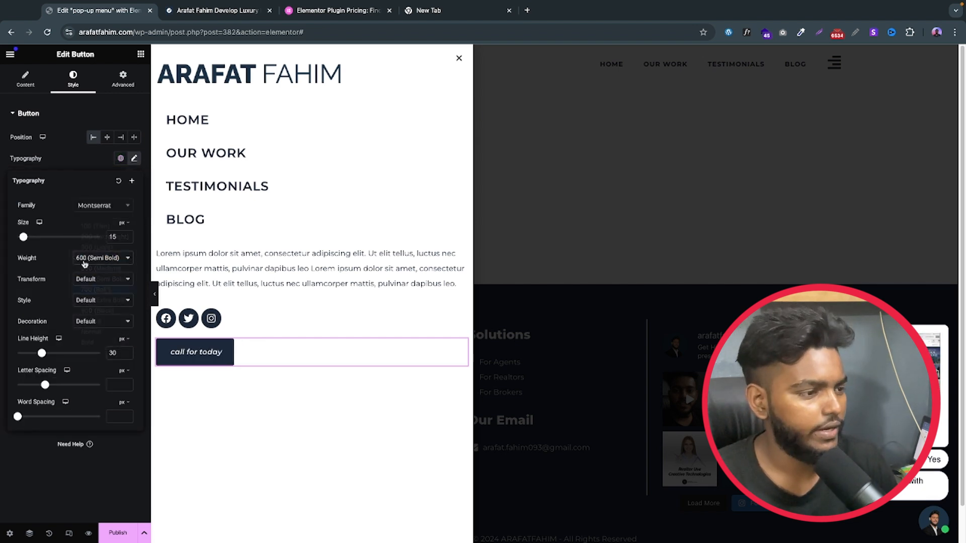
{"action": "left_click", "coordinate": [122, 237]}
{"action": "key", "text": "BackSpace"}
{"action": "type", "text": "8"}
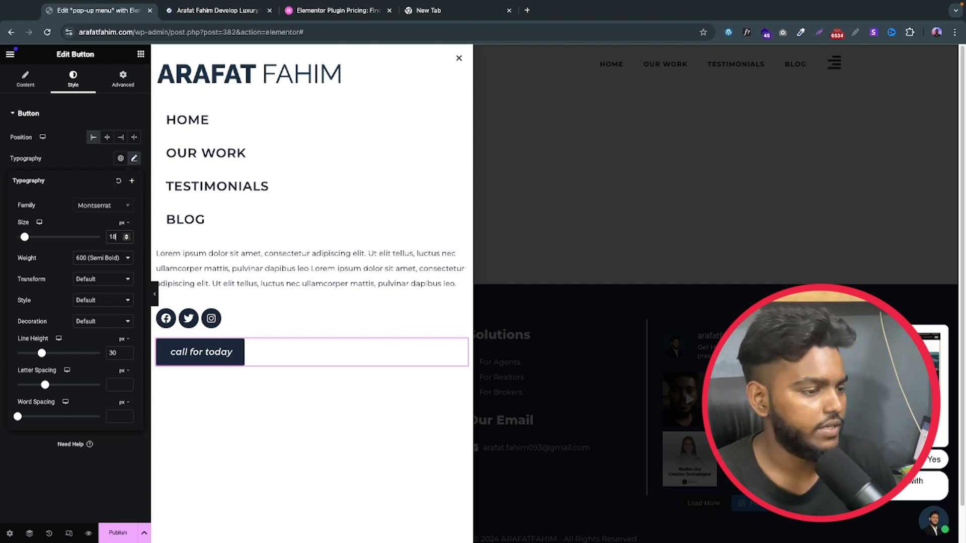
Step: Set the button's text transform to Uppercase and its font style to Normal
{"action": "left_click", "coordinate": [106, 274]}
{"action": "left_click", "coordinate": [107, 289]}
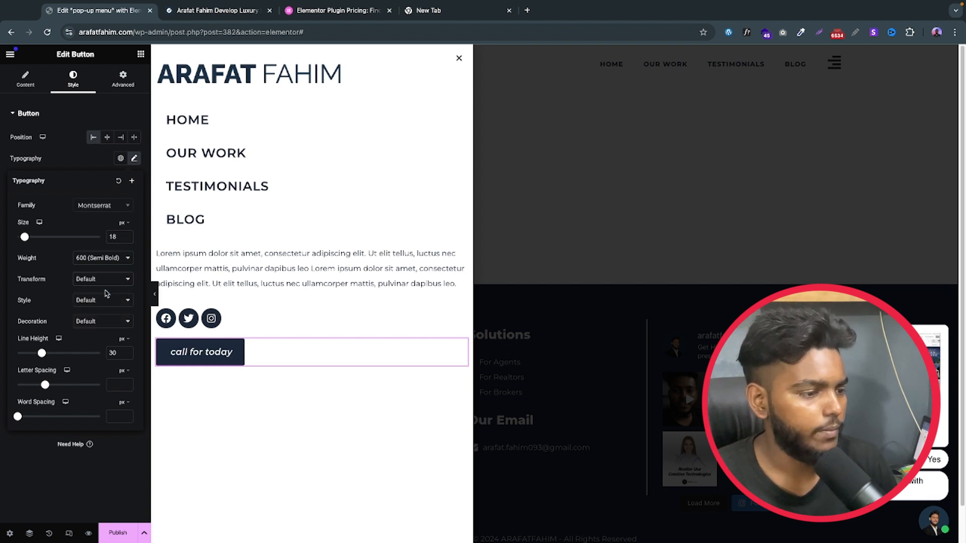
{"action": "left_click", "coordinate": [103, 301]}
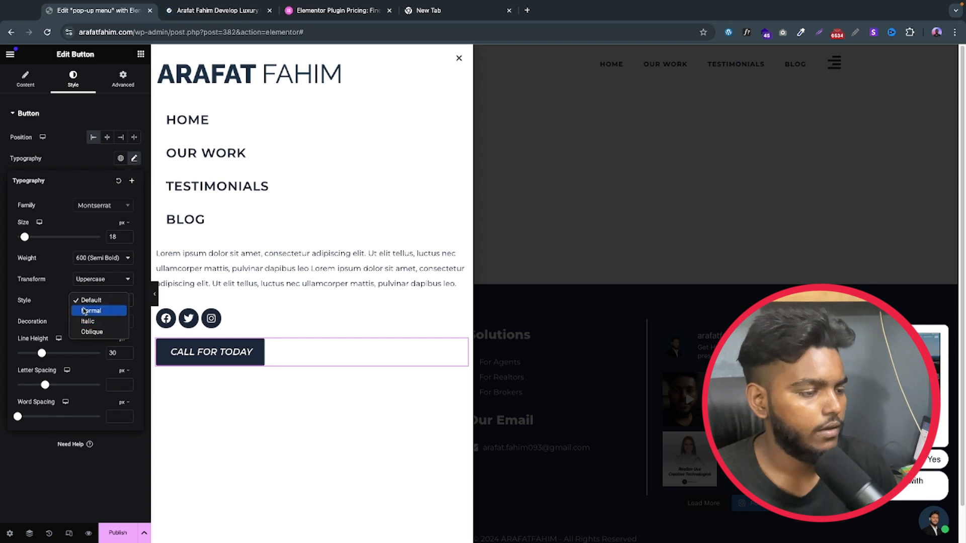
{"action": "left_click", "coordinate": [84, 308]}
{"action": "left_click", "coordinate": [61, 164]}
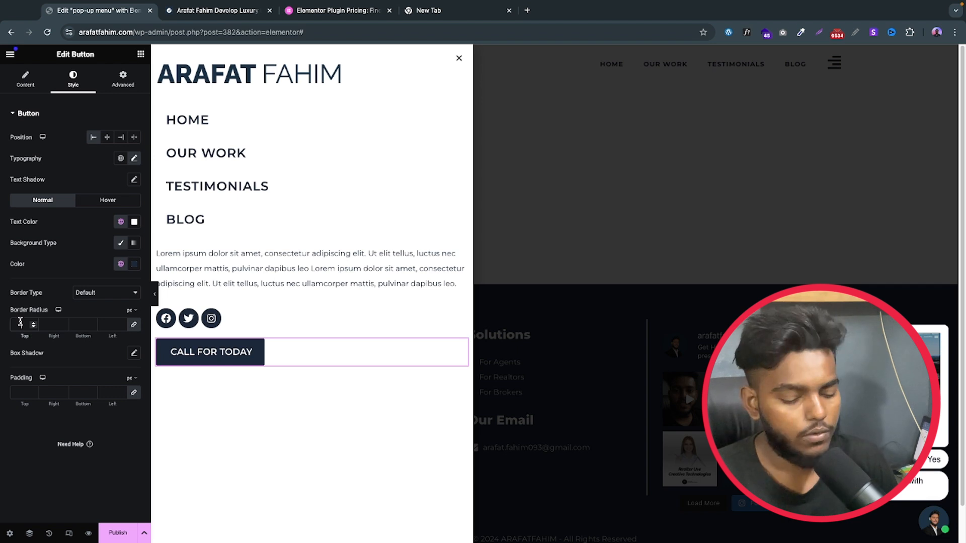
Step: Set the button's border radius to 0 and add a solid 2 px border in the button's dark background colour
{"action": "type", "text": "0"}
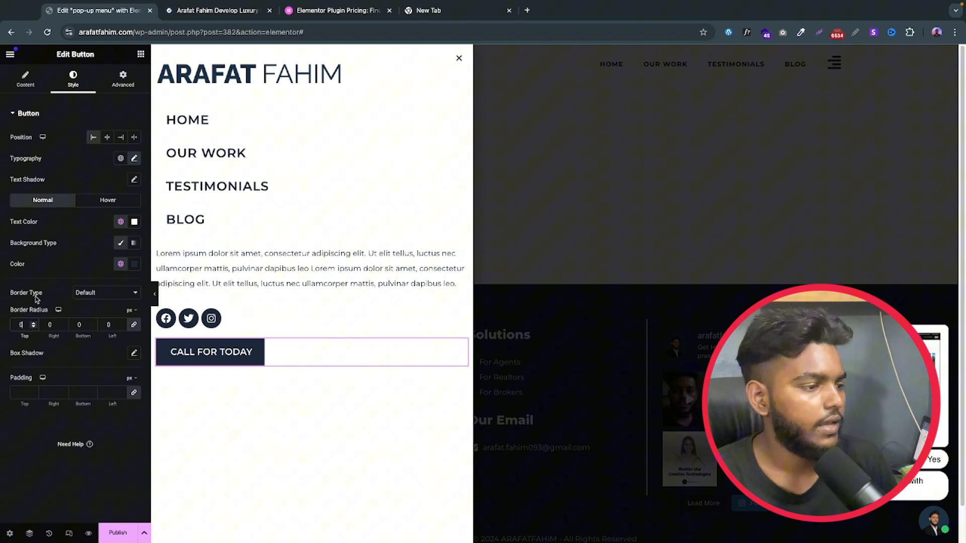
{"action": "left_click", "coordinate": [98, 295]}
{"action": "left_click", "coordinate": [99, 313]}
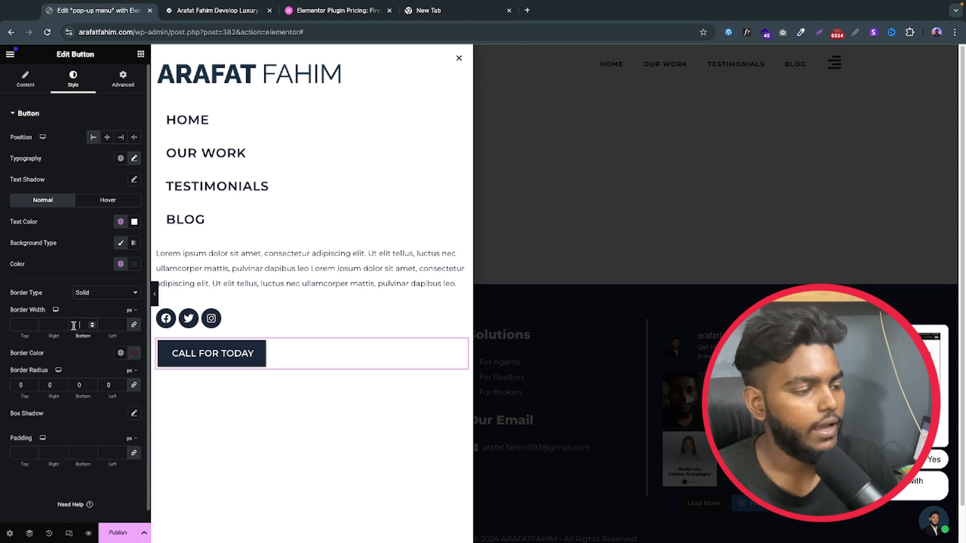
{"action": "type", "text": "2"}
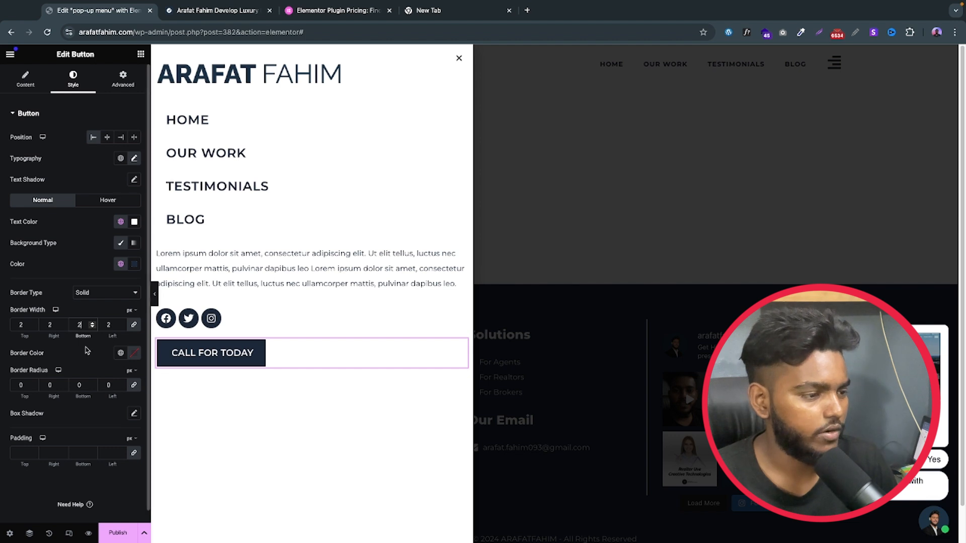
{"action": "left_click", "coordinate": [120, 352]}
{"action": "left_click", "coordinate": [68, 396]}
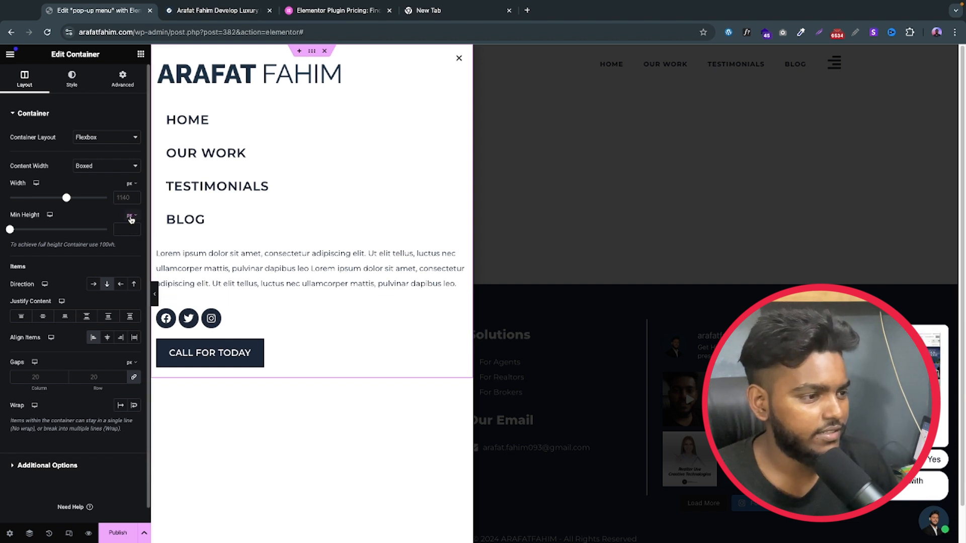
Step: Set the popup container's minimum height to 100 vh and justify its content to the center
{"action": "left_click", "coordinate": [130, 262]}
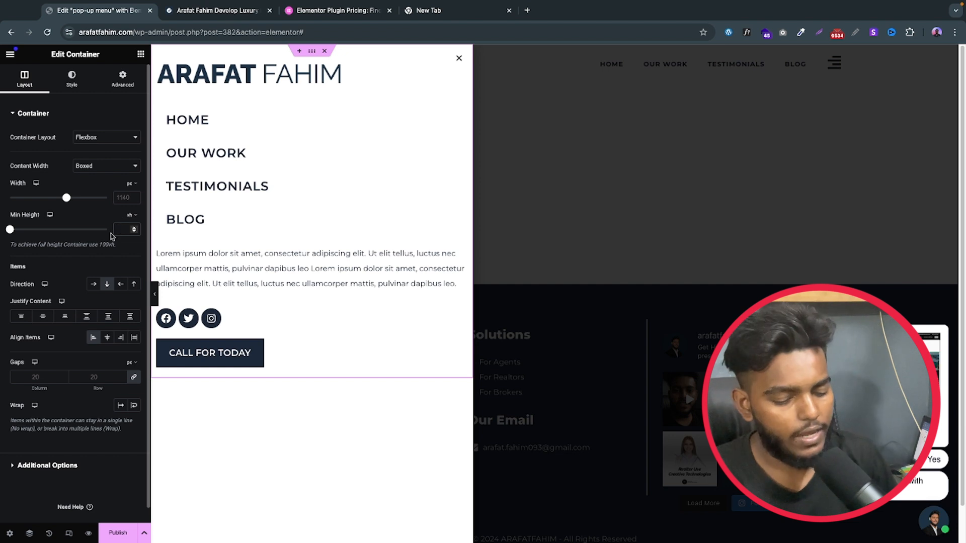
{"action": "type", "text": "100"}
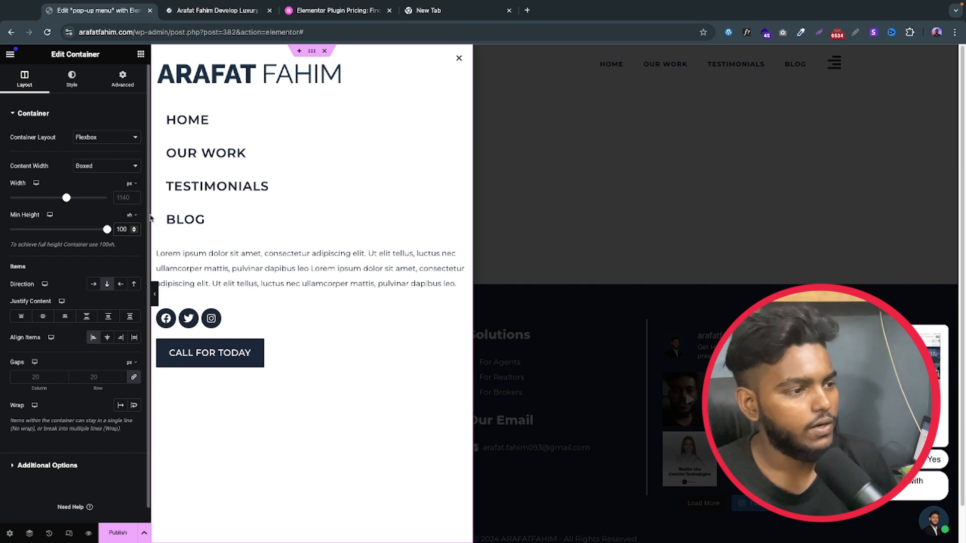
{"action": "left_click", "coordinate": [43, 317]}
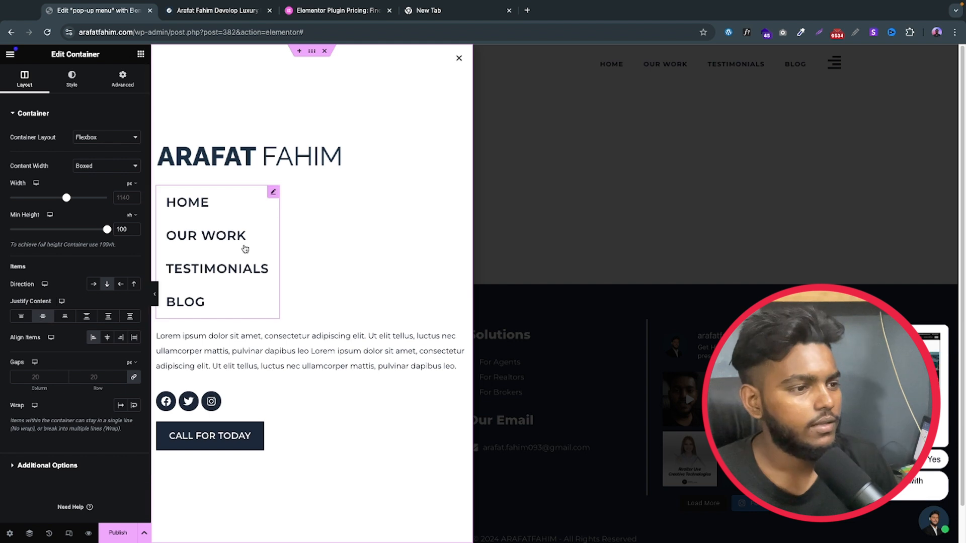
Step: Try a popup width of 300 px and settle on 400 px
{"action": "left_click", "coordinate": [9, 534]}
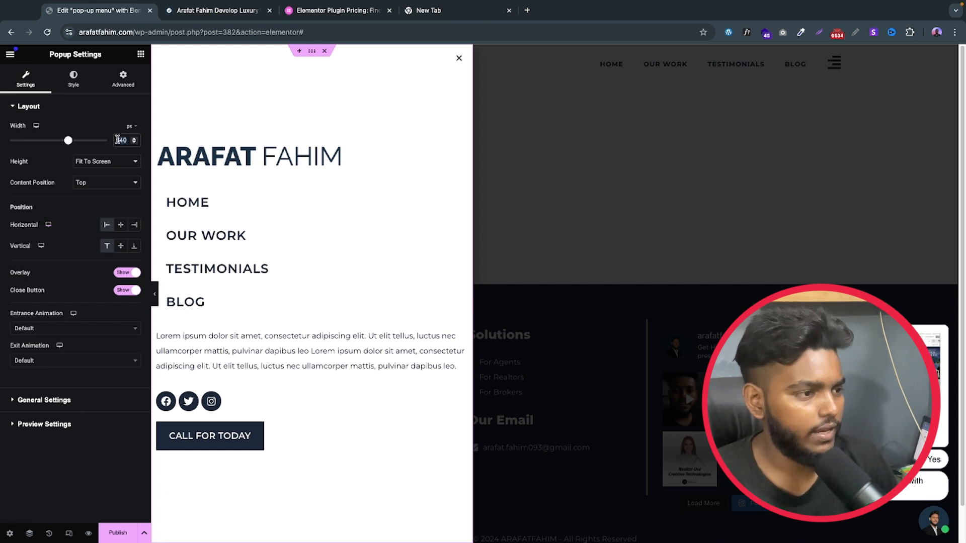
{"action": "type", "text": "300"}
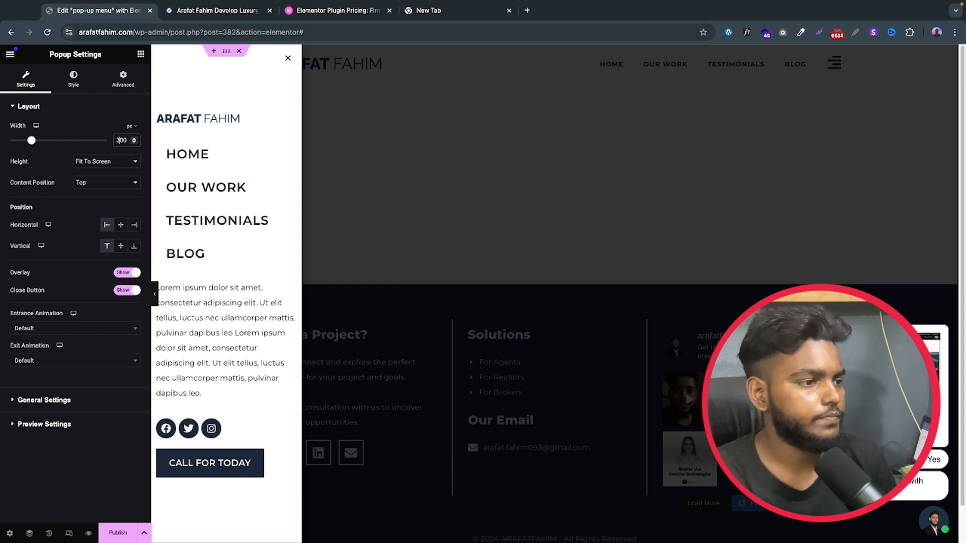
{"action": "key", "text": "BackSpace"}
{"action": "type", "text": "4"}
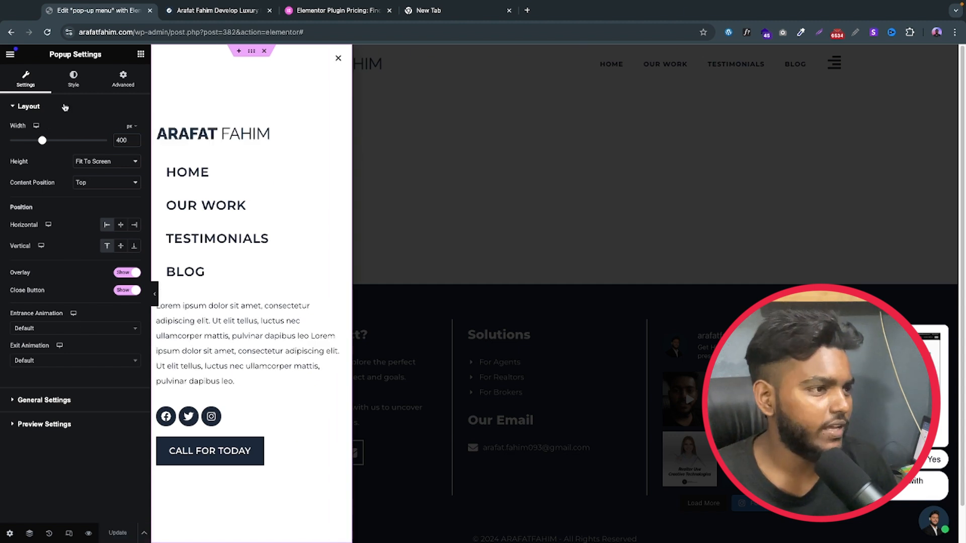
Step: Give the popup's close button the global Text colour as background and the global Accent colour for its icon
{"action": "left_click", "coordinate": [73, 86]}
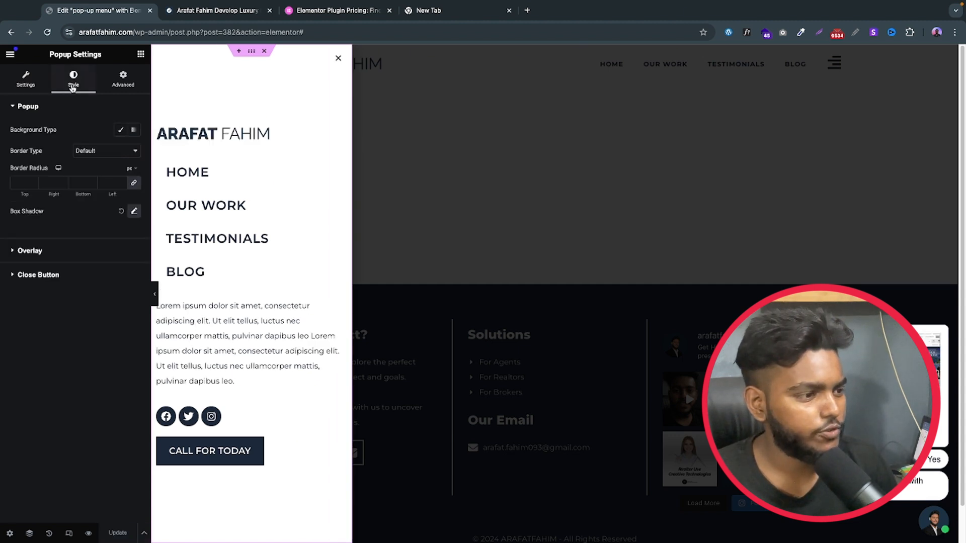
{"action": "left_click", "coordinate": [45, 277]}
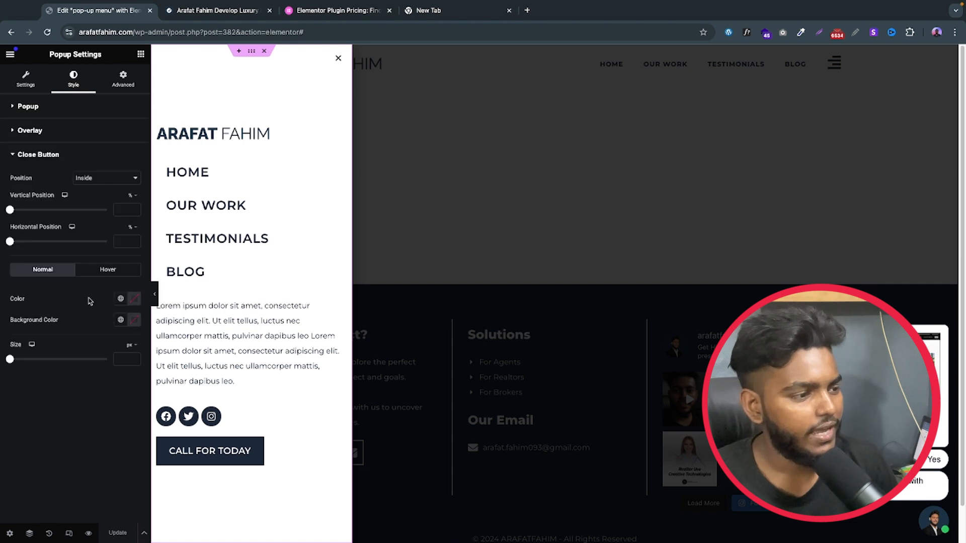
{"action": "left_click", "coordinate": [121, 320]}
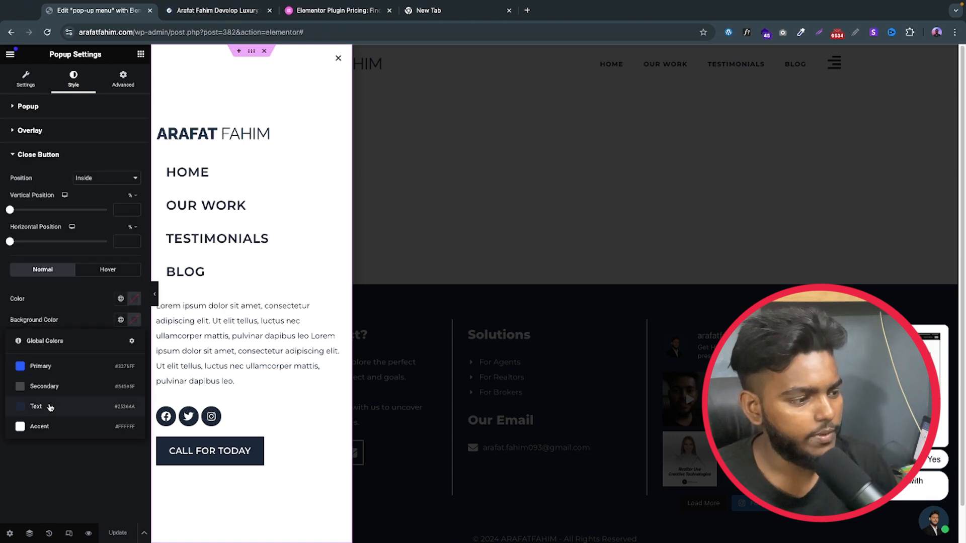
{"action": "left_click", "coordinate": [57, 408]}
{"action": "left_click", "coordinate": [121, 298]}
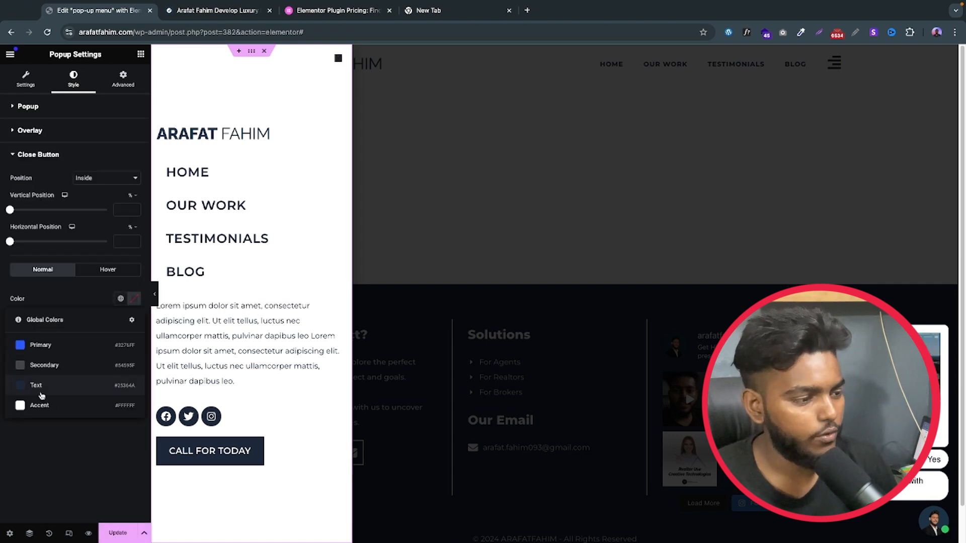
{"action": "left_click", "coordinate": [56, 403]}
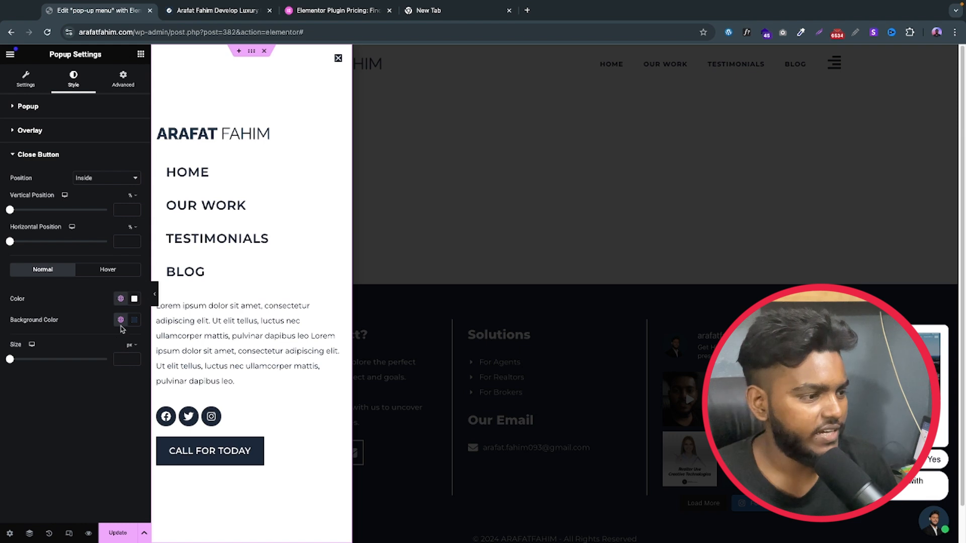
Step: Set the close button's size to 22 px
{"action": "left_click", "coordinate": [121, 359]}
{"action": "type", "text": "2"}
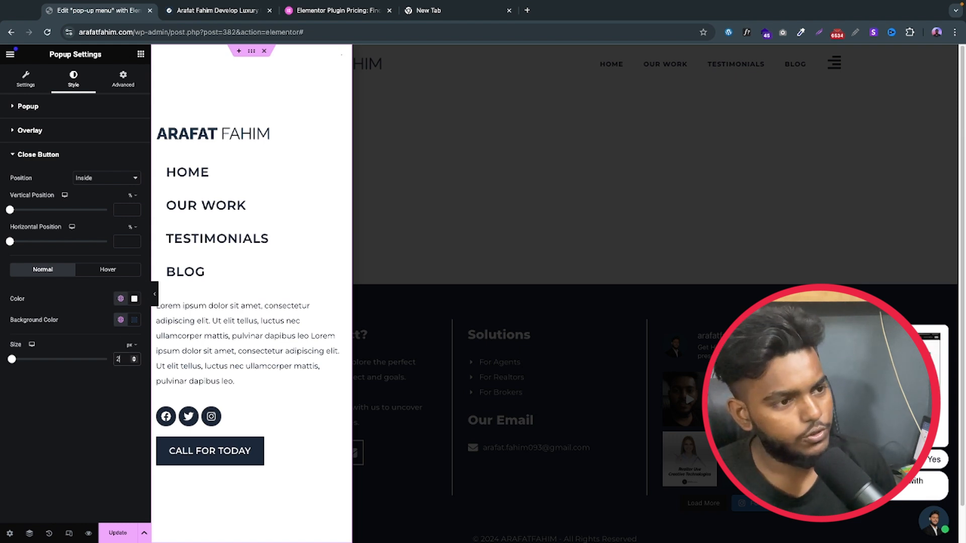
{"action": "type", "text": "2"}
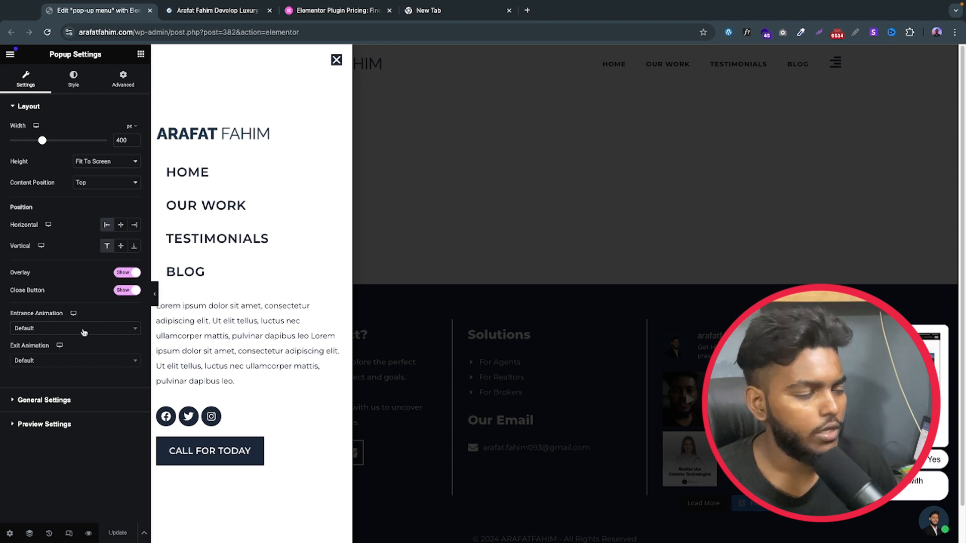
Step: Set the popup's entrance animation to Fade In Left and its exit animation to Fade Out Left
{"action": "left_click", "coordinate": [73, 330]}
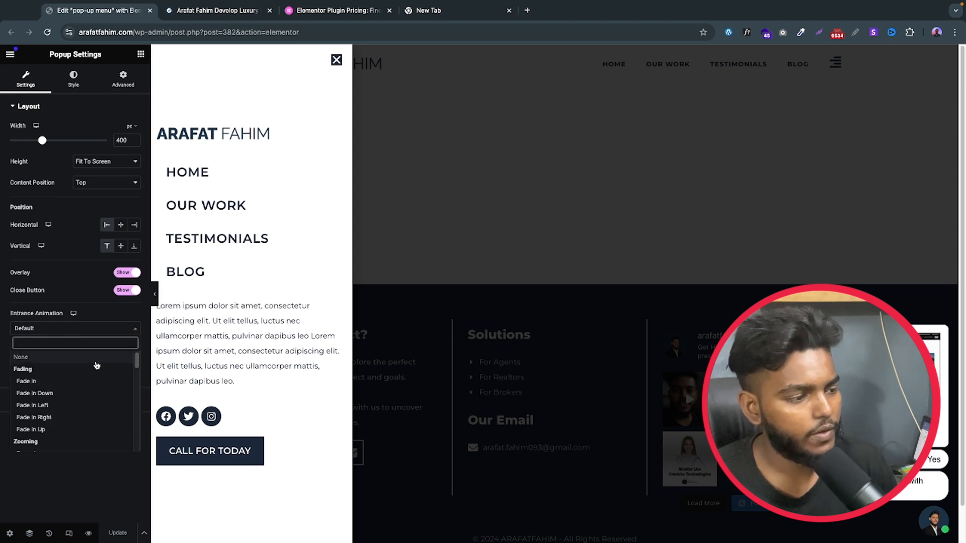
{"action": "left_click", "coordinate": [47, 407]}
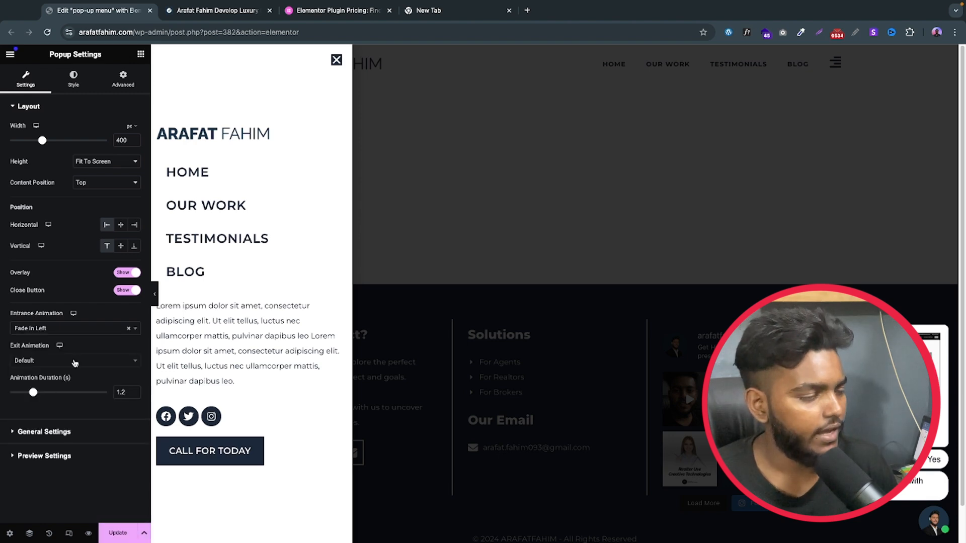
{"action": "left_click", "coordinate": [73, 361]}
{"action": "left_click", "coordinate": [48, 437]}
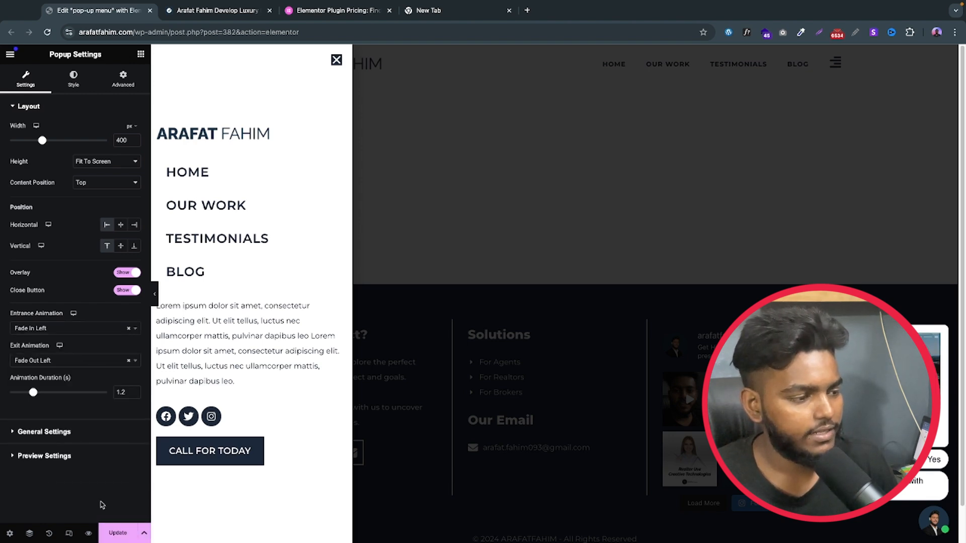
Step: Update the popup and save its publish settings without adding any conditions, triggers or advanced rules
{"action": "left_click", "coordinate": [119, 535]}
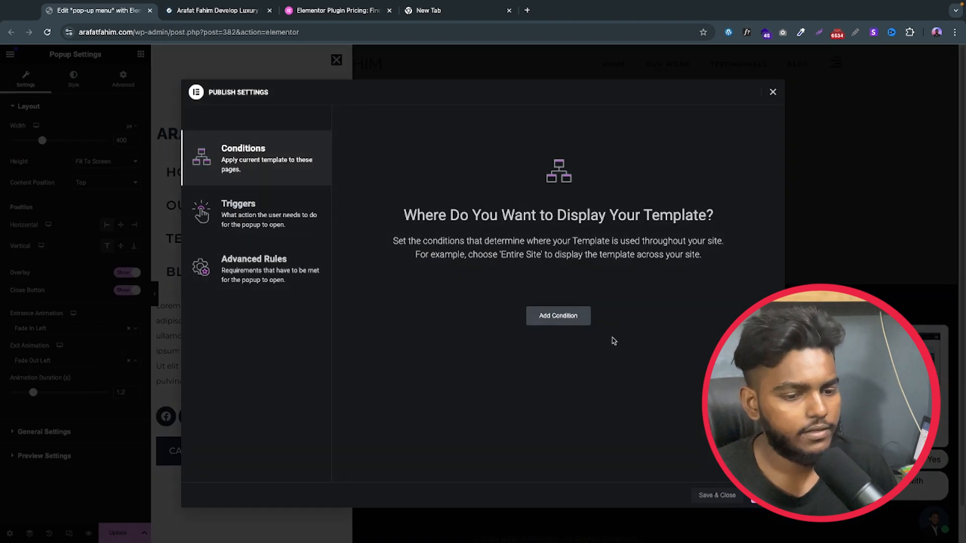
{"action": "left_click", "coordinate": [763, 495]}
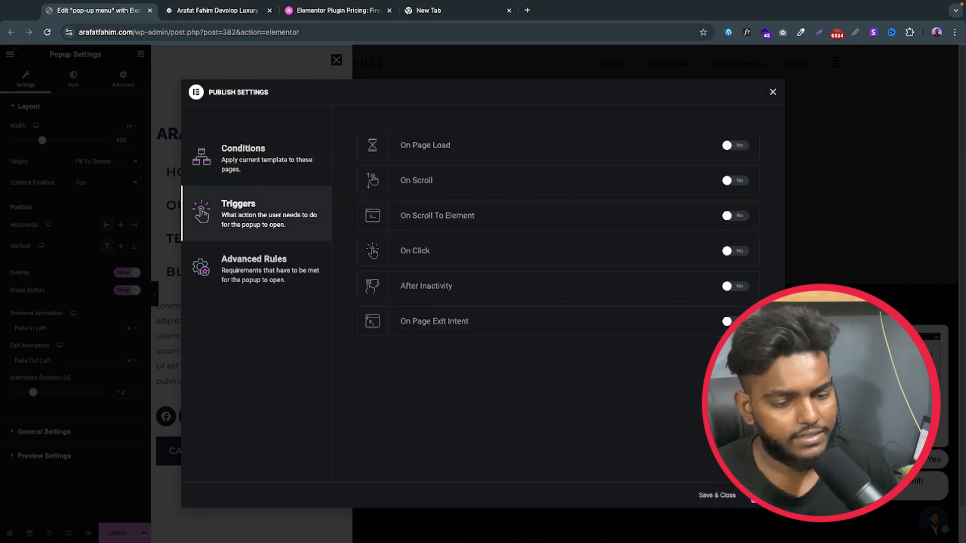
{"action": "left_click", "coordinate": [761, 496]}
{"action": "left_click", "coordinate": [740, 495]}
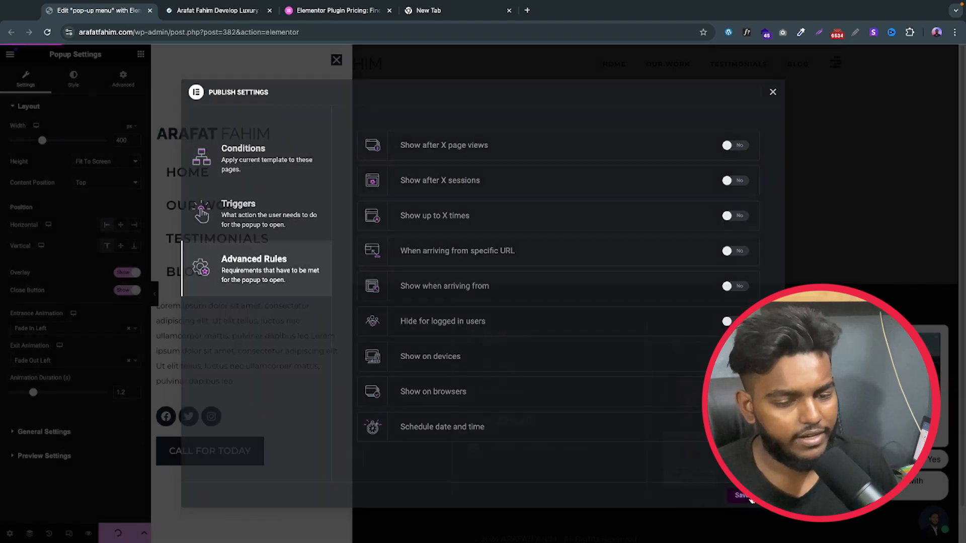
{"action": "left_click", "coordinate": [337, 60]}
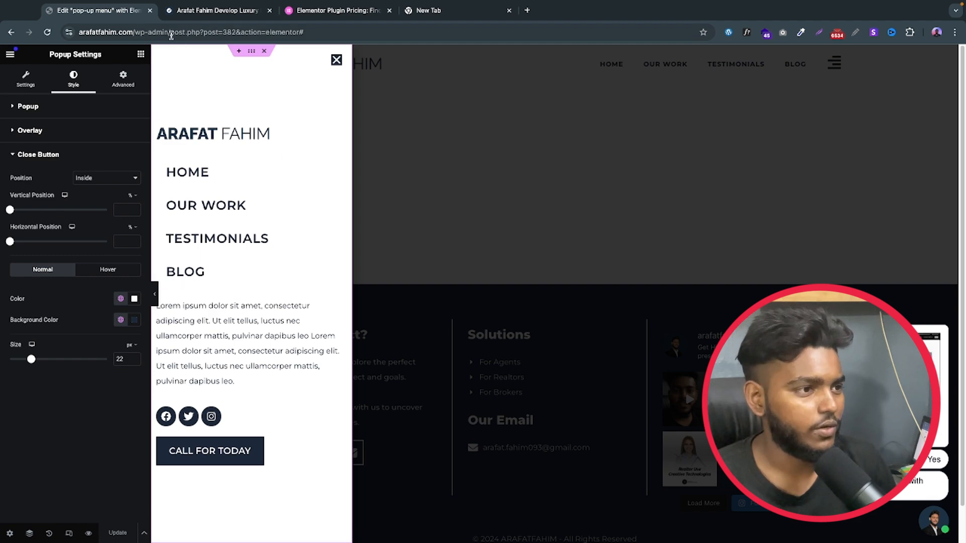
Step: Go to the WordPress dashboard and open the Elementor Header #20 template from the Theme Builder for editing
{"action": "left_click_drag", "start_coordinate": [171, 34], "coordinate": [316, 34]}
{"action": "key", "text": "BackSpace"}
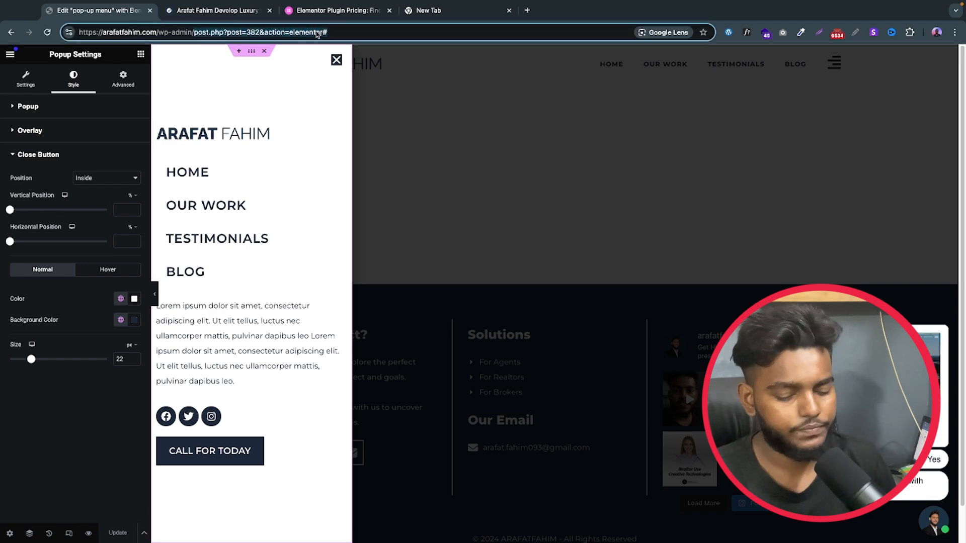
{"action": "key", "text": "Return"}
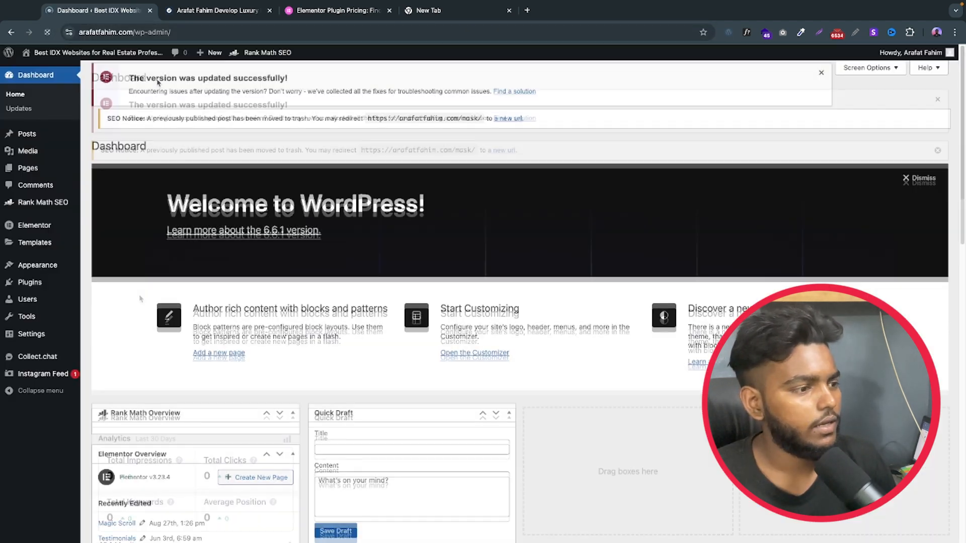
{"action": "mouse_move", "coordinate": [45, 244]}
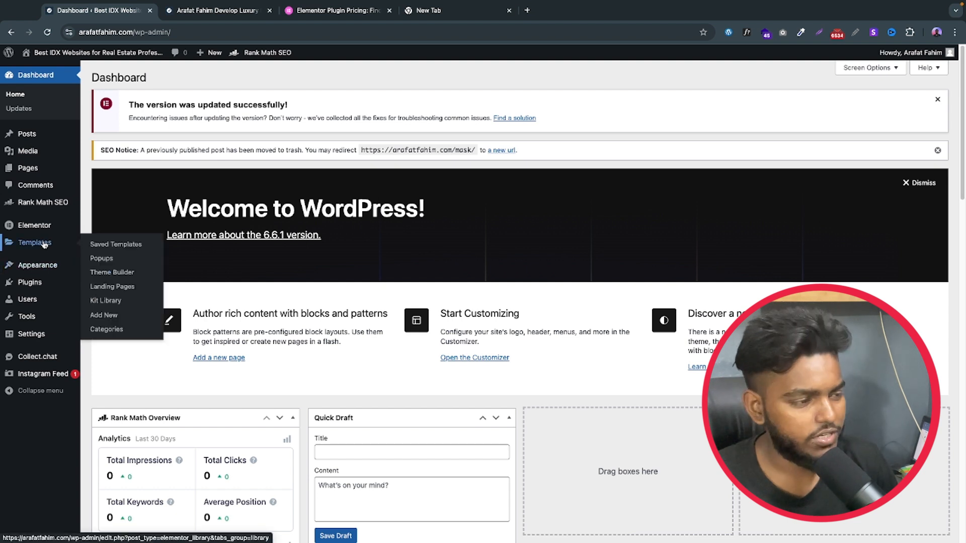
{"action": "left_click", "coordinate": [103, 273]}
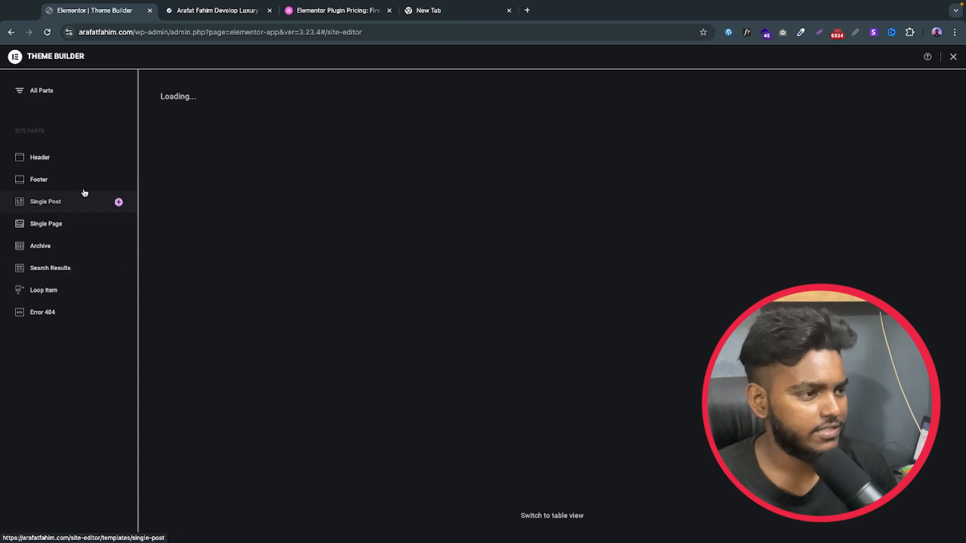
{"action": "left_click", "coordinate": [52, 158]}
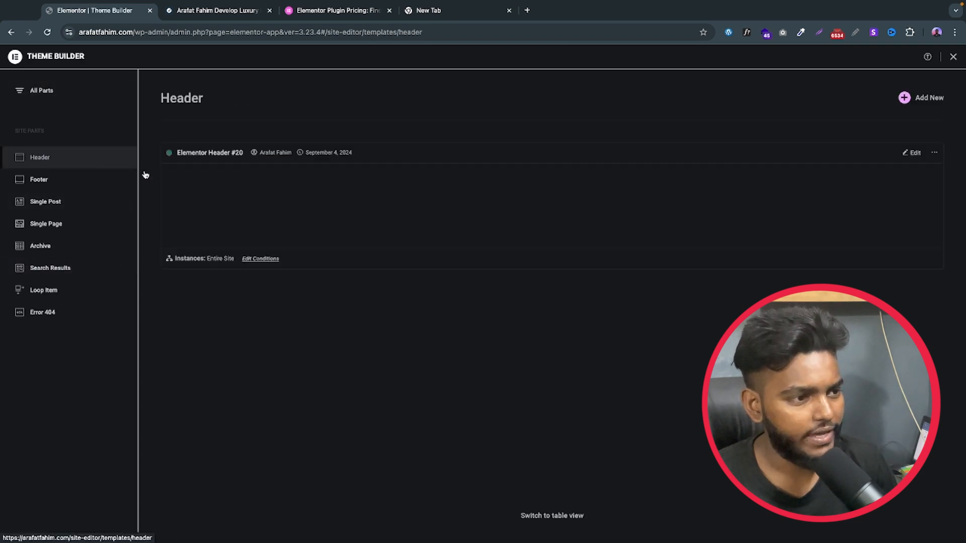
{"action": "left_click", "coordinate": [911, 154]}
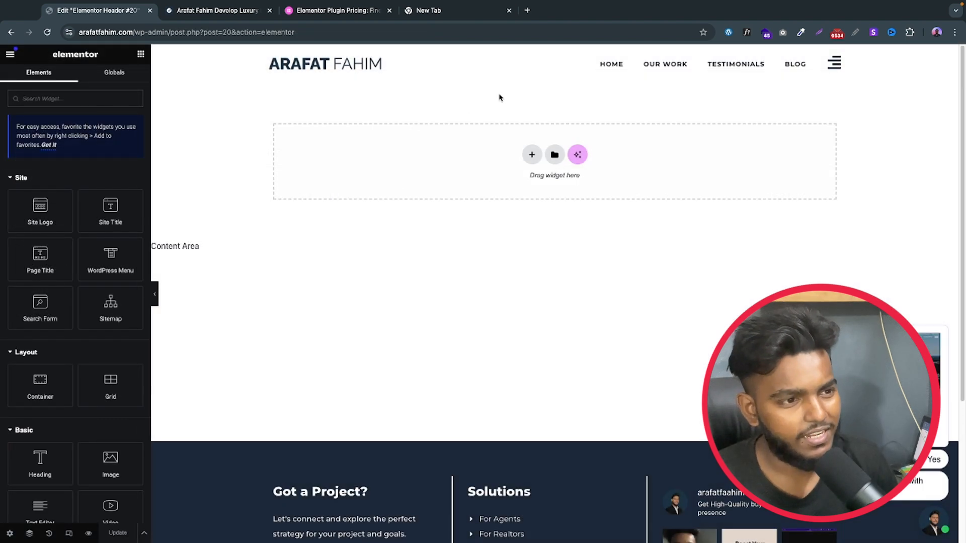
Step: Replace the header's existing menu icon with a new Icon widget placed after the BLOG navigation link
{"action": "right_click", "coordinate": [834, 63]}
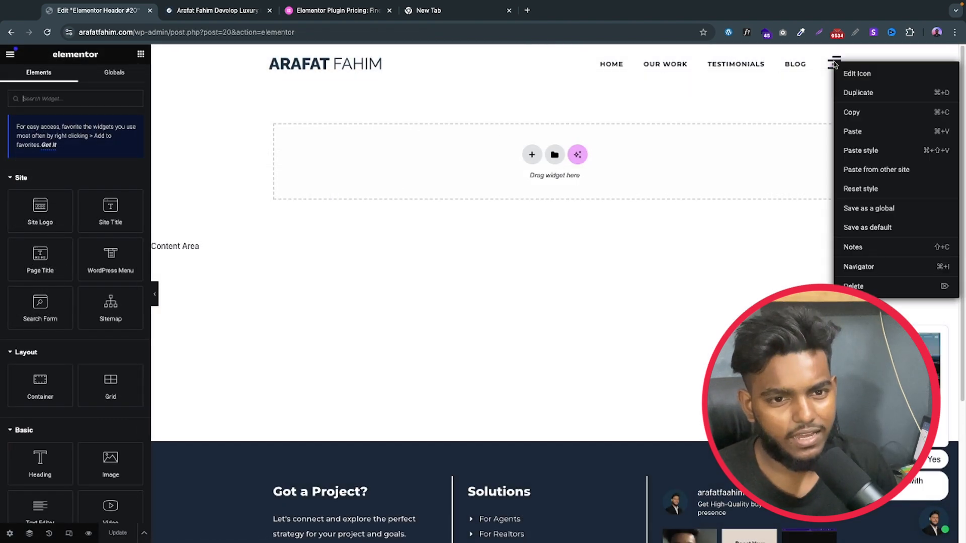
{"action": "left_click", "coordinate": [853, 285]}
{"action": "type", "text": "icon"}
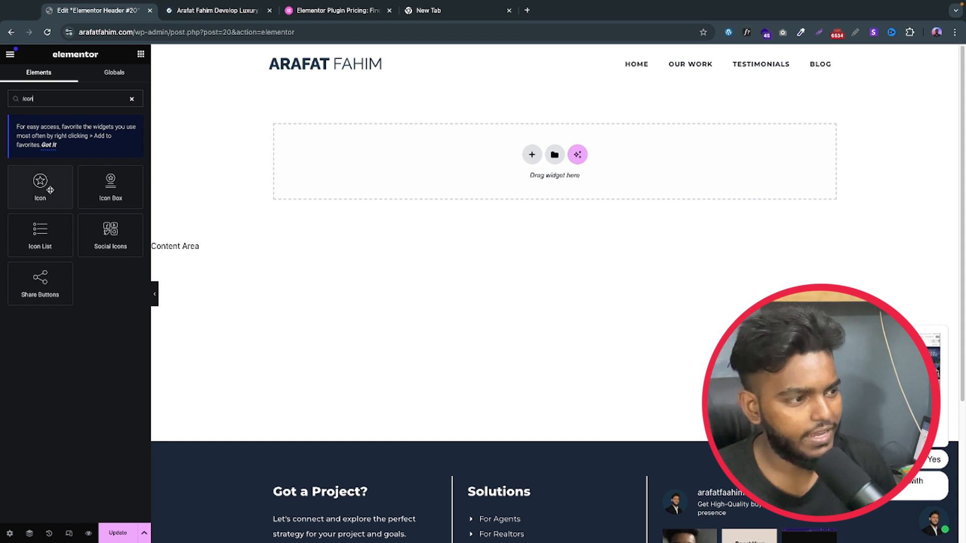
{"action": "left_click_drag", "start_coordinate": [41, 187], "coordinate": [810, 69]}
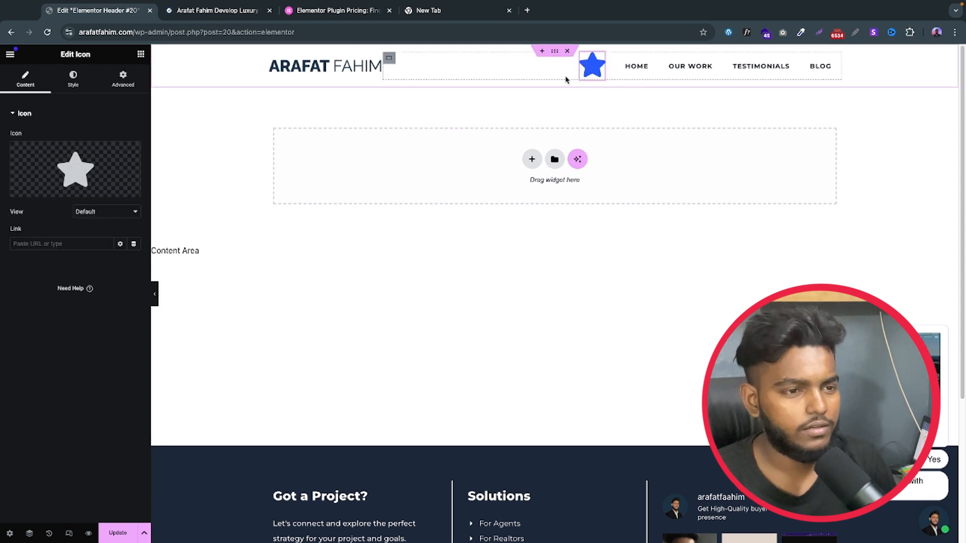
{"action": "left_click_drag", "start_coordinate": [597, 73], "coordinate": [825, 68]}
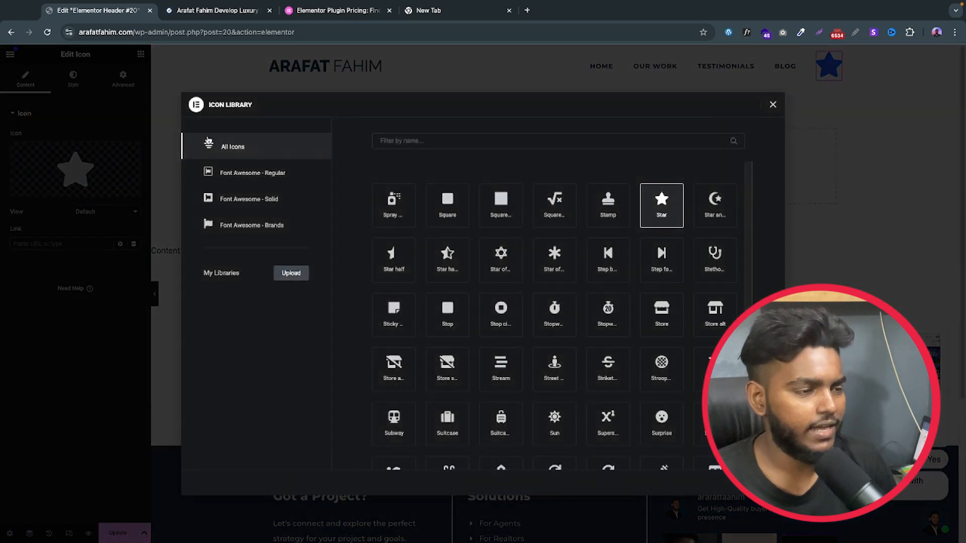
Step: Change the new header icon from the star to the Align right icon from the icon library
{"action": "scroll", "coordinate": [531, 224], "scroll_direction": "down", "scroll_amount": 5}
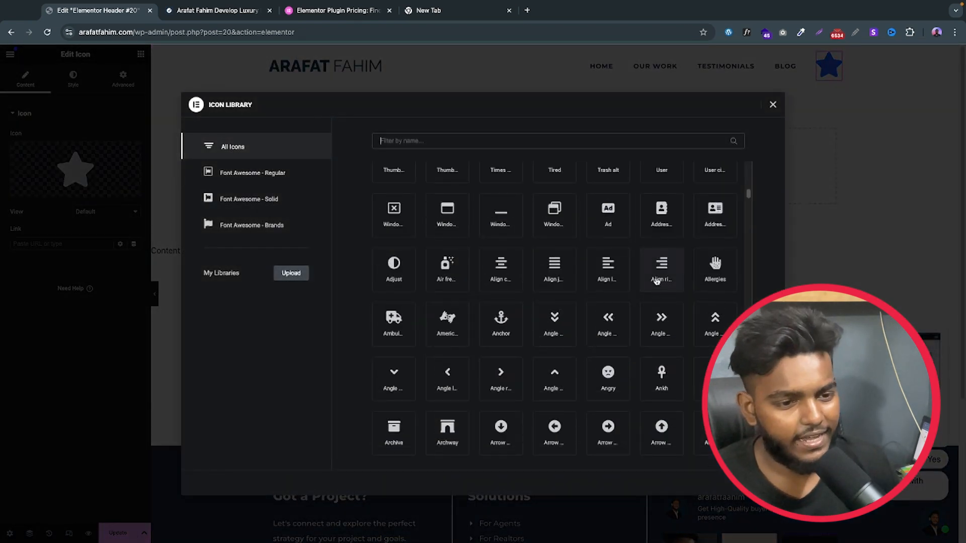
{"action": "left_click", "coordinate": [658, 274]}
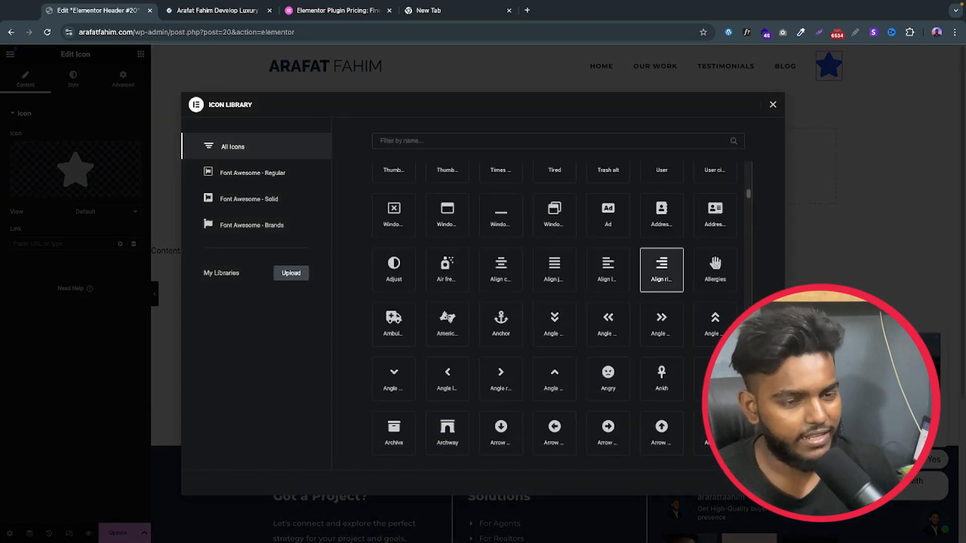
{"action": "left_click", "coordinate": [757, 483]}
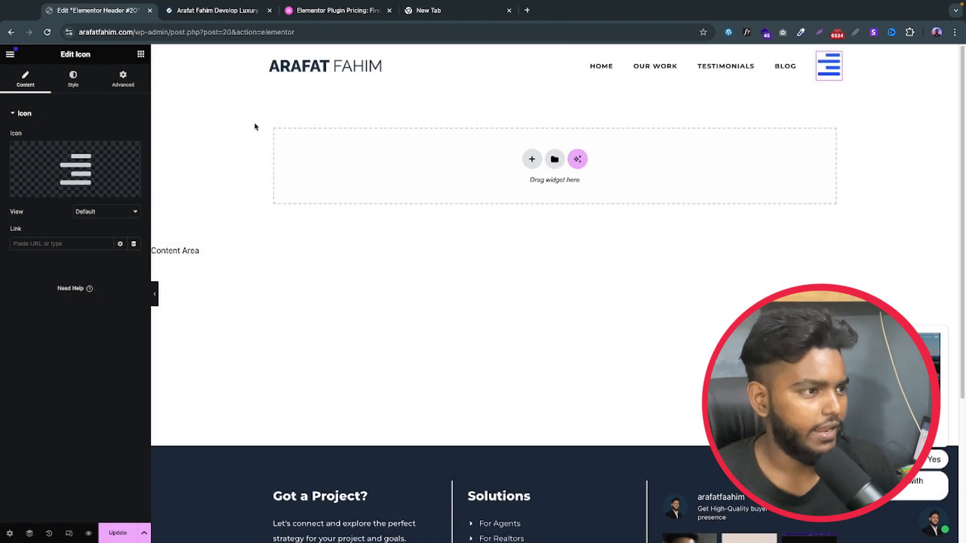
Step: Set the header icon's primary colour to the global Text colour and its size to 25 px
{"action": "left_click", "coordinate": [73, 80]}
{"action": "left_click", "coordinate": [120, 180]}
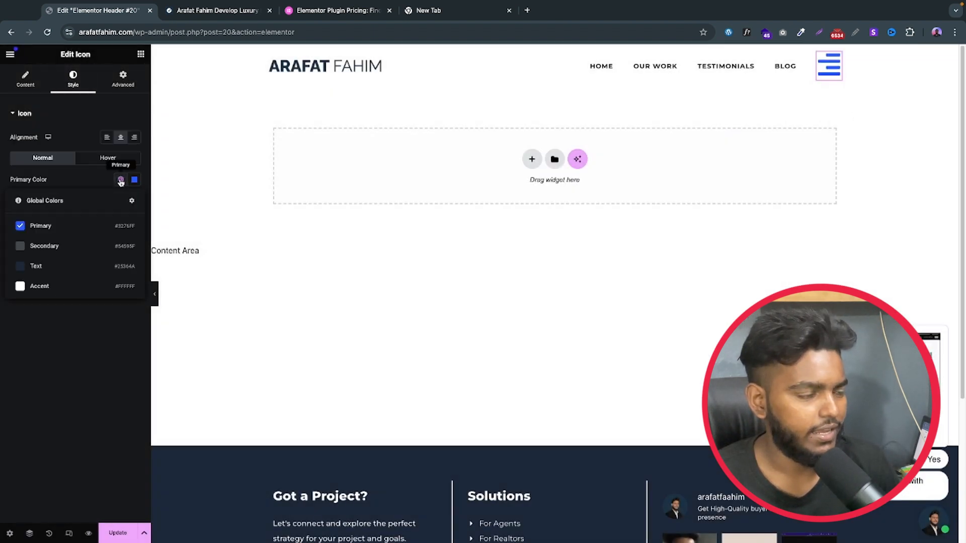
{"action": "left_click", "coordinate": [67, 266]}
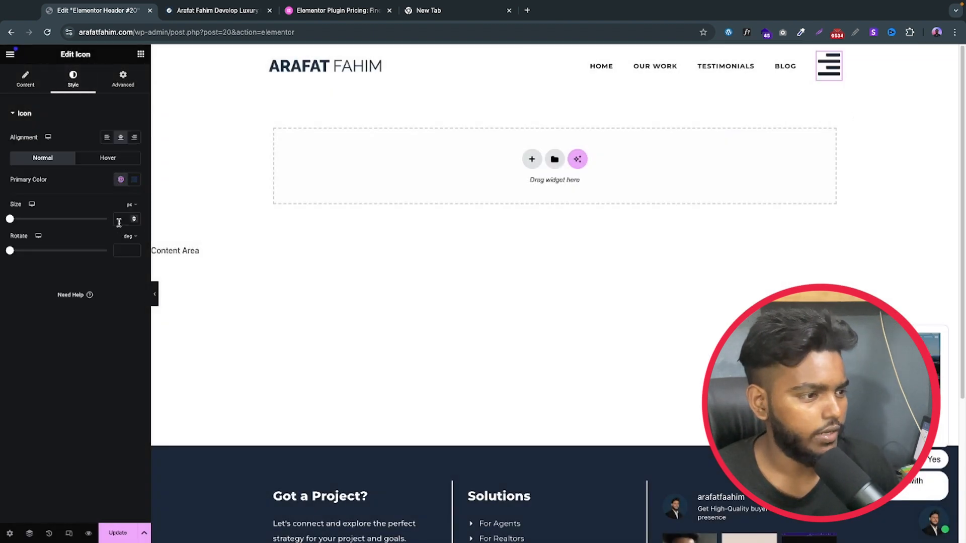
{"action": "left_click", "coordinate": [120, 219]}
{"action": "type", "text": "25"}
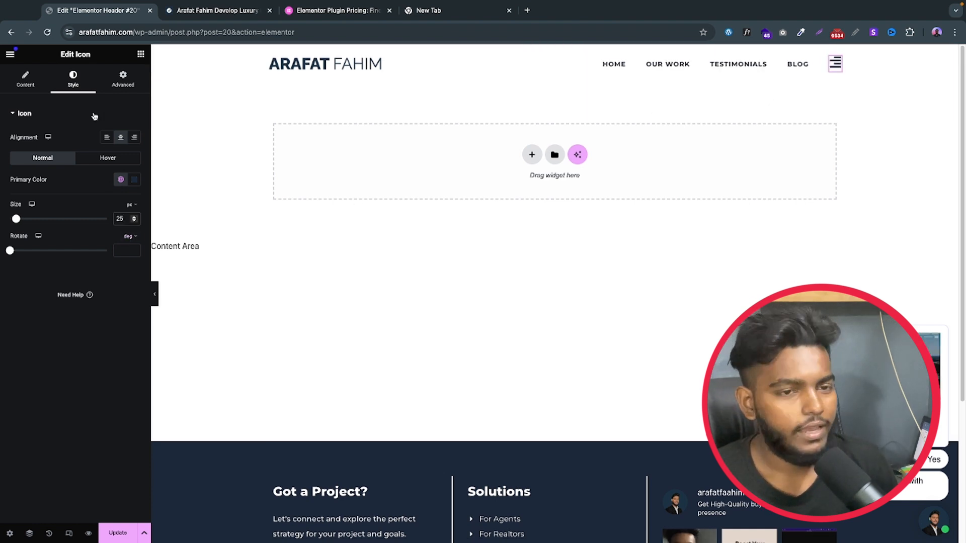
Step: Link the header icon to a dynamic Popup action that opens the "pop-up menu" template
{"action": "left_click", "coordinate": [27, 78]}
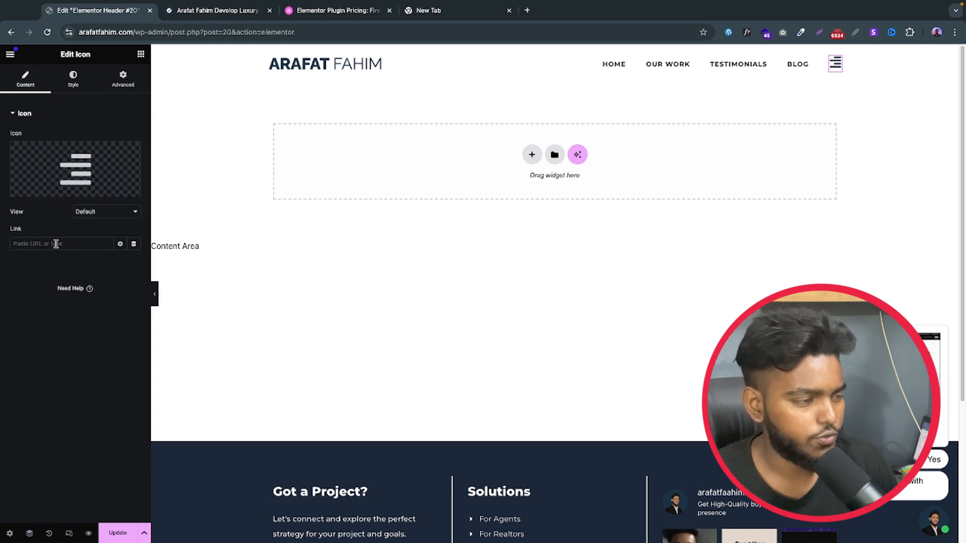
{"action": "left_click", "coordinate": [134, 245]}
{"action": "scroll", "coordinate": [91, 301], "scroll_direction": "down", "scroll_amount": 3}
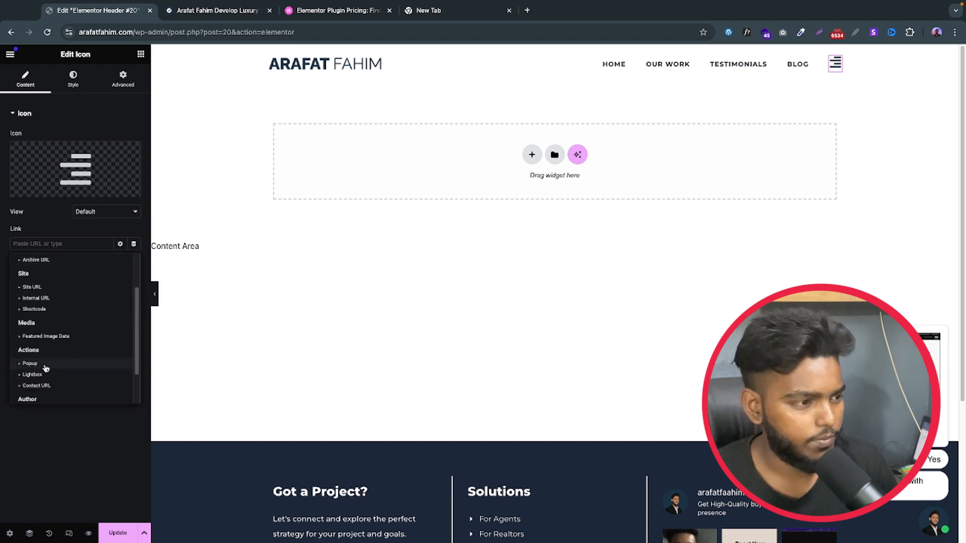
{"action": "left_click", "coordinate": [45, 366]}
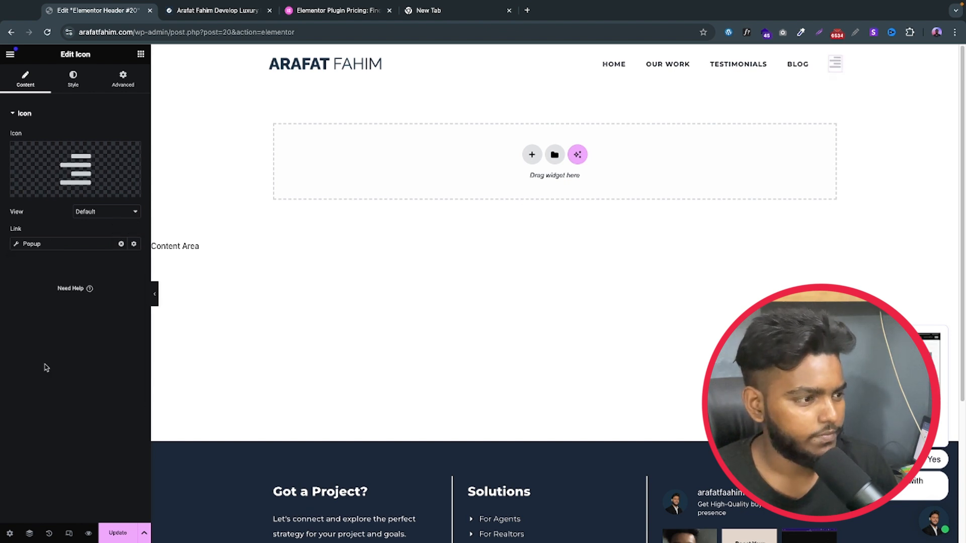
{"action": "left_click", "coordinate": [57, 245]}
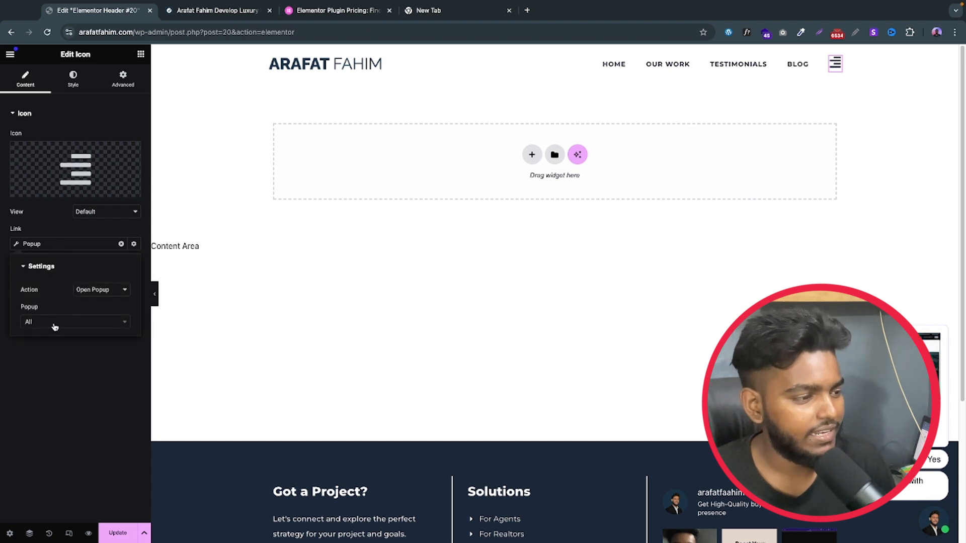
{"action": "left_click", "coordinate": [43, 325]}
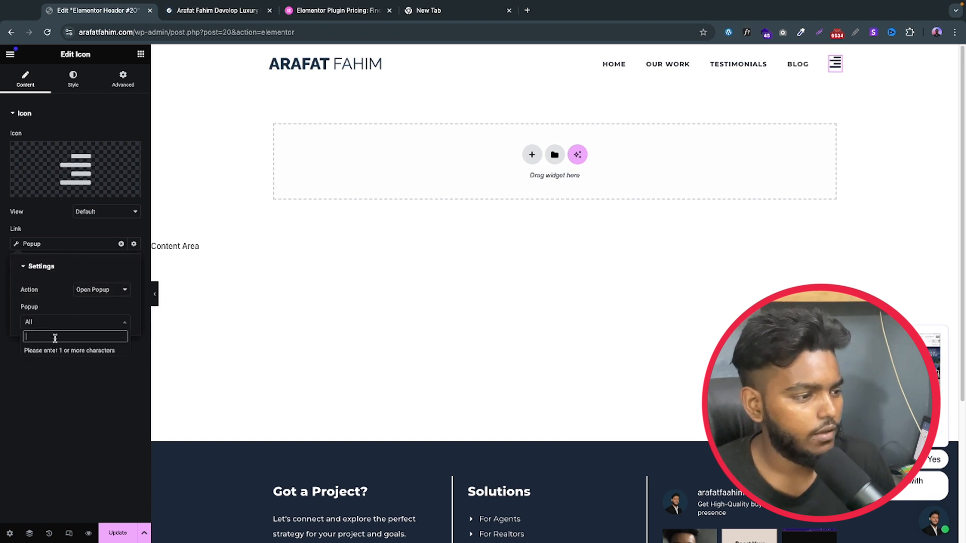
{"action": "type", "text": "pop"}
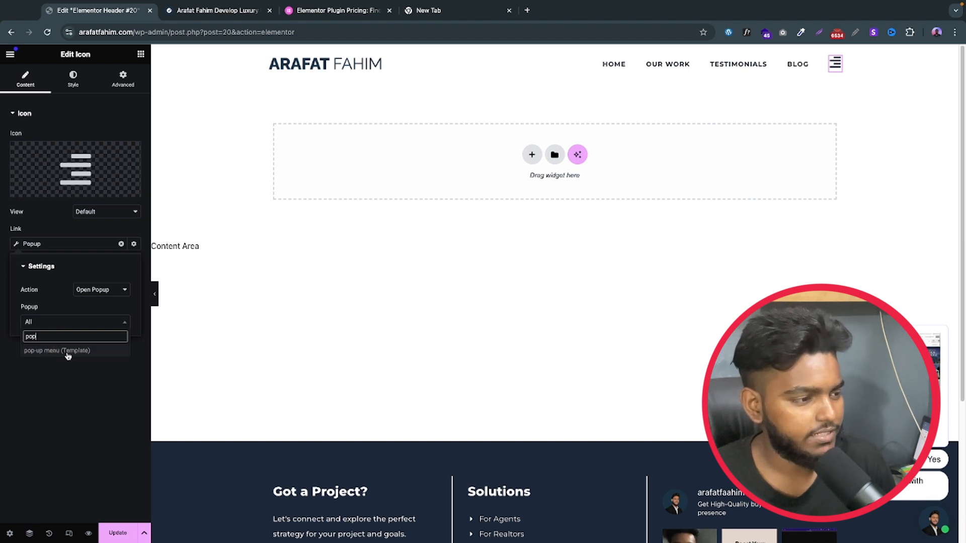
{"action": "left_click", "coordinate": [68, 352]}
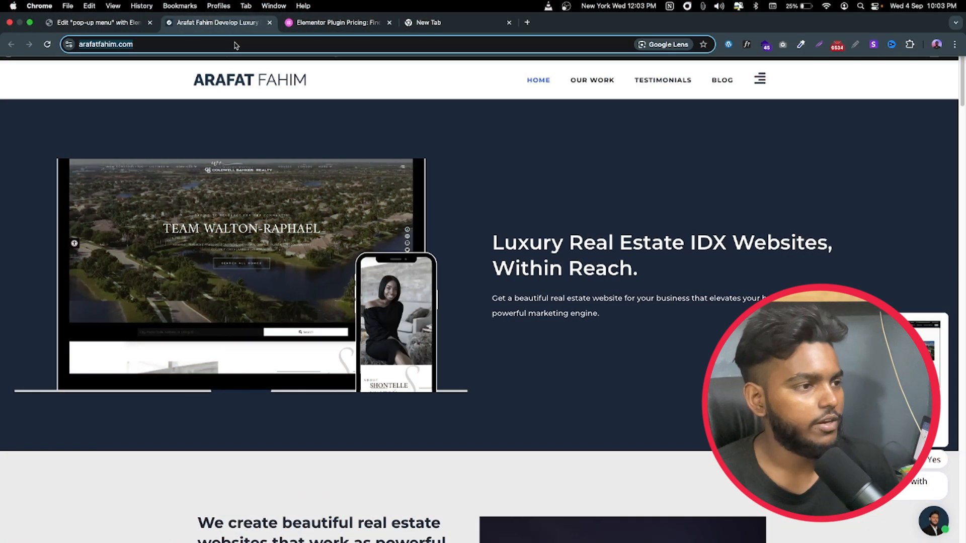
Step: Reload the live site's home page and test opening the popup menu from the header icon and closing it
{"action": "key", "text": "super+r"}
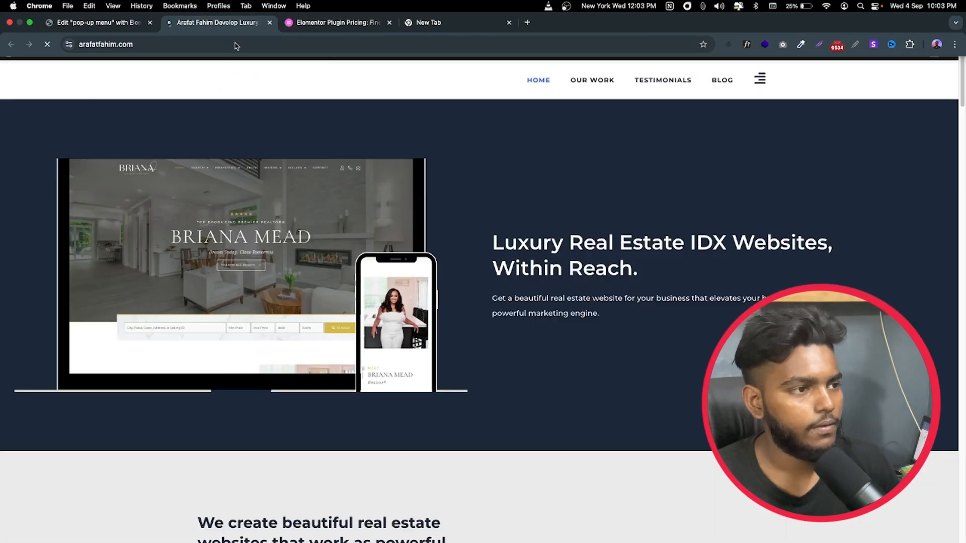
{"action": "left_click", "coordinate": [760, 82]}
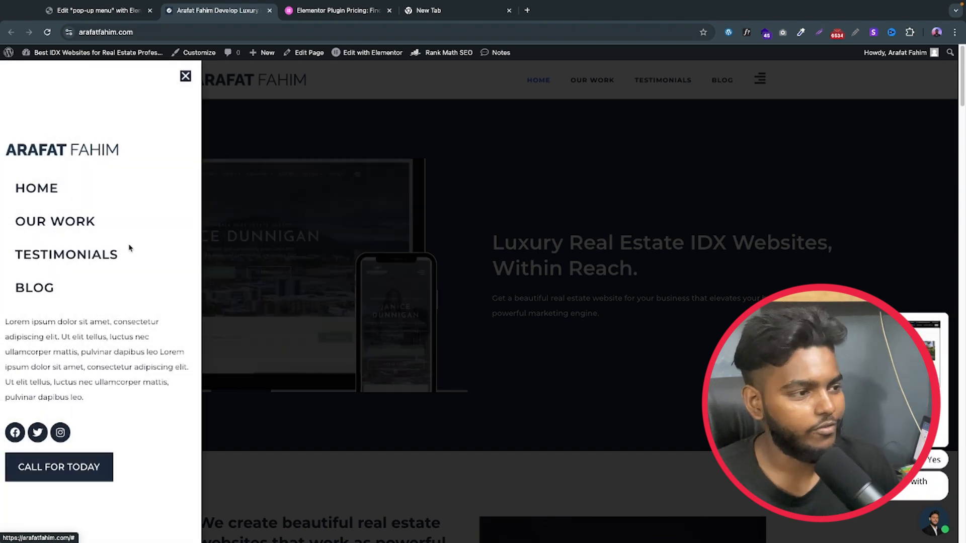
{"action": "left_click", "coordinate": [185, 76]}
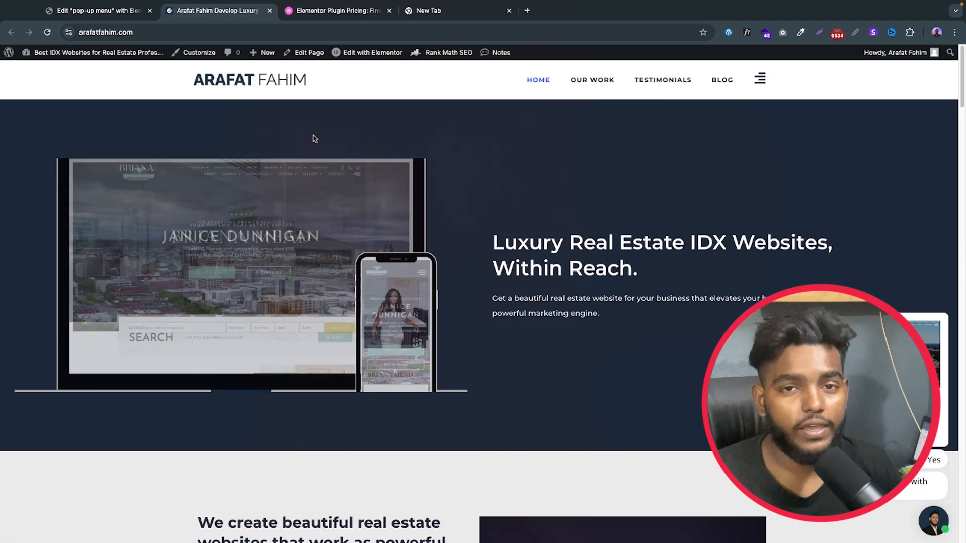